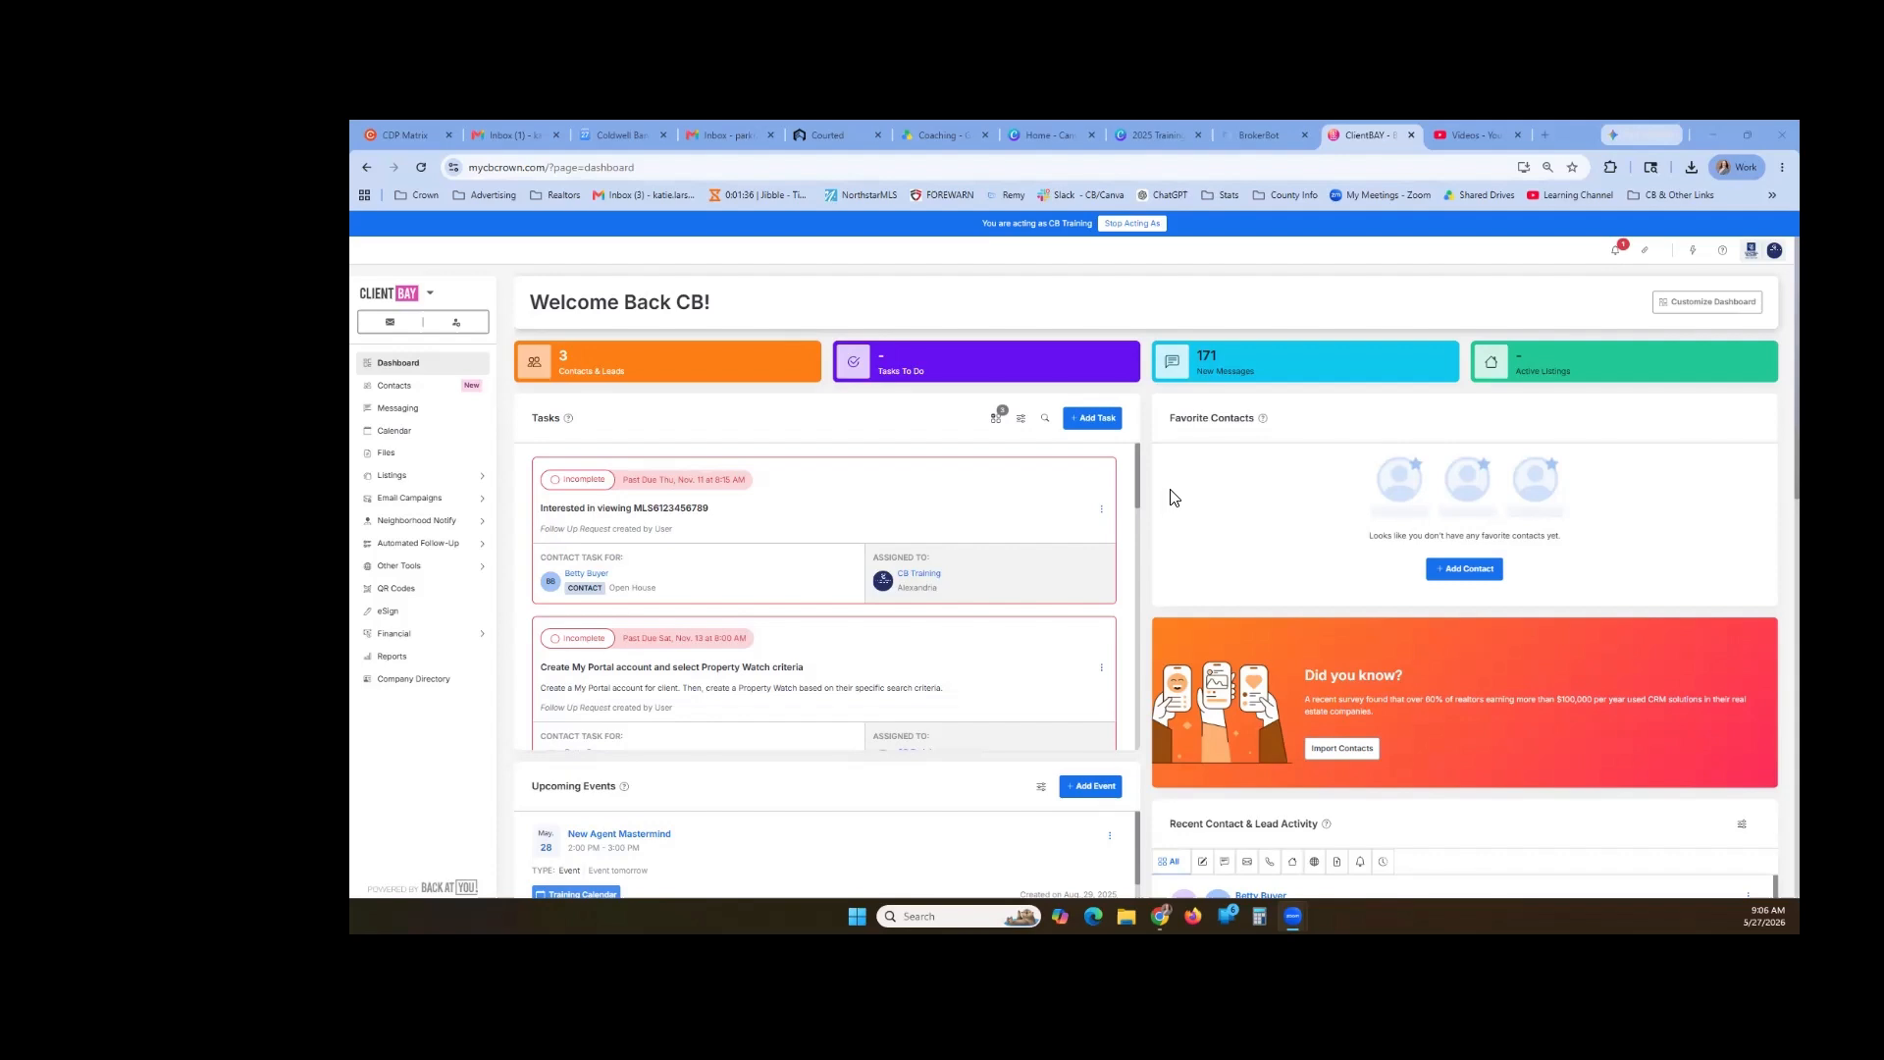
- Go to the Open Houses page under Listings
{"action": "left_click", "coordinate": [405, 481]}
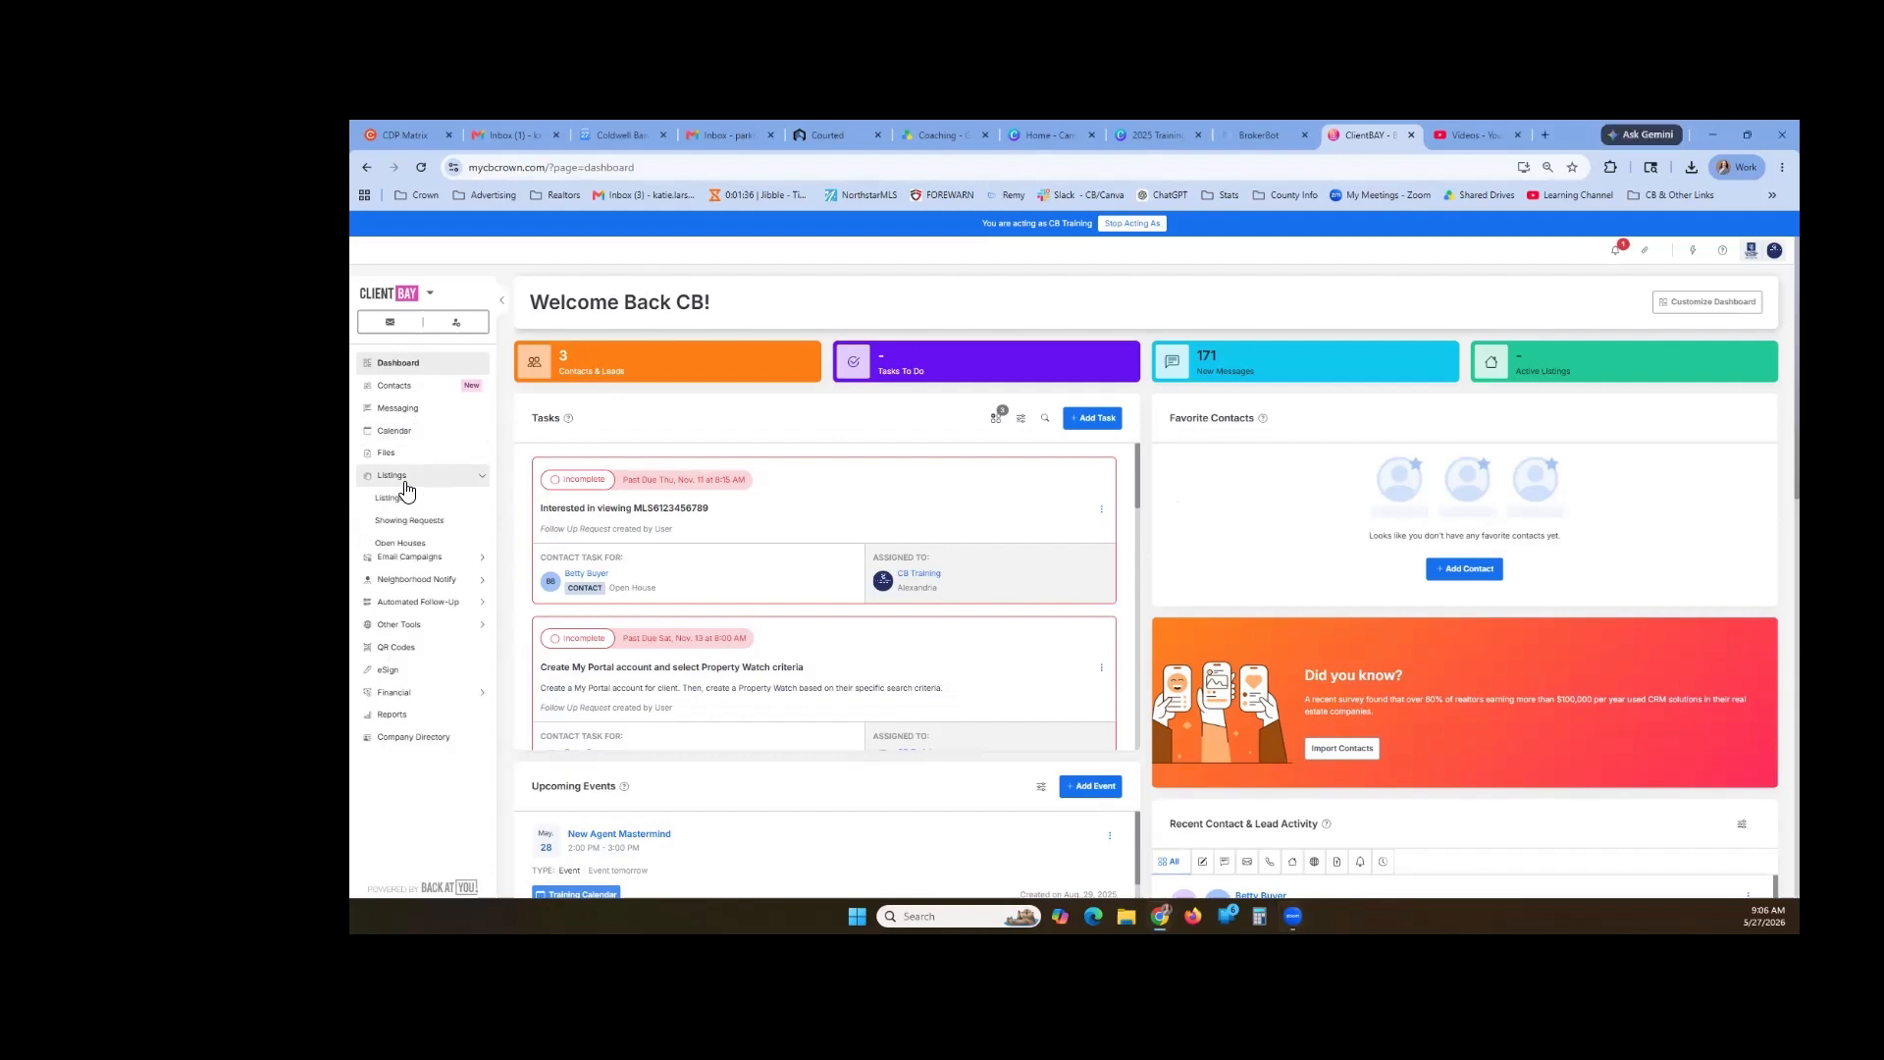
{"action": "left_click", "coordinate": [418, 545]}
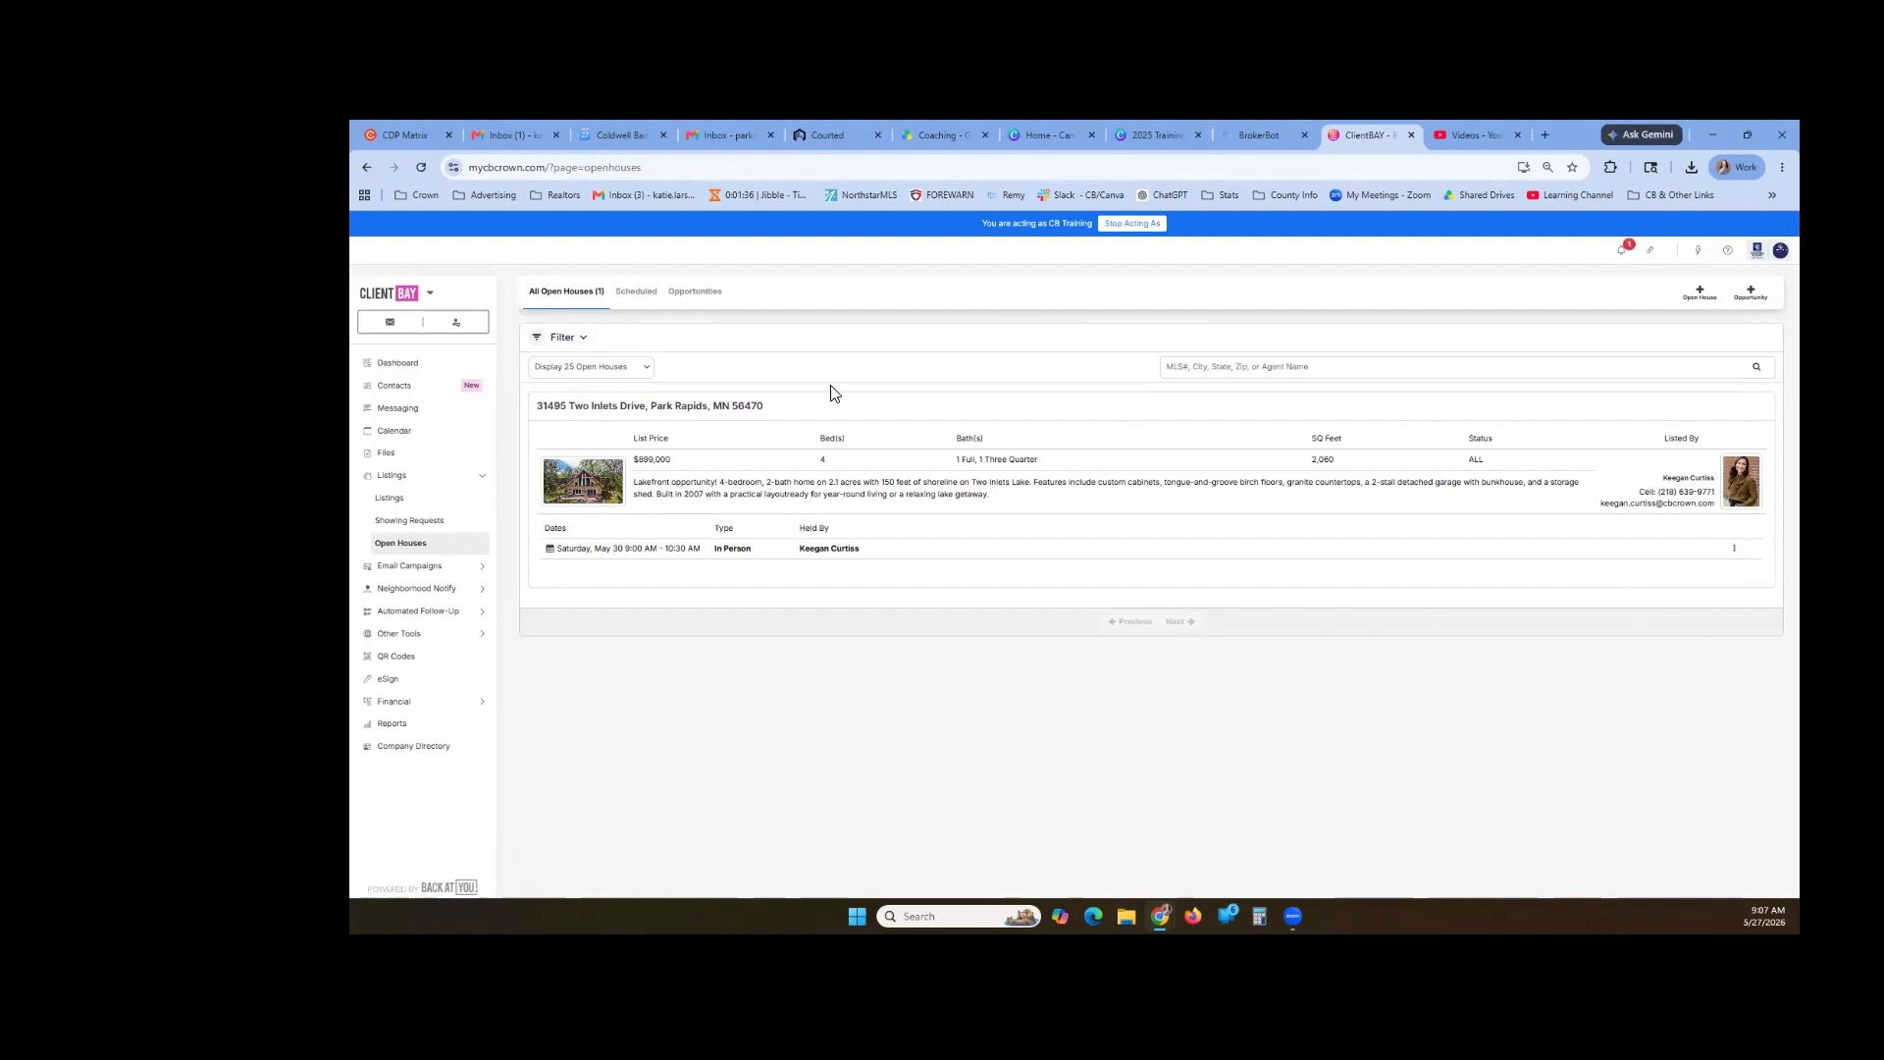
- Look at the creation forms for a new open house and a new opportunity, cancelling each without choosing a property
{"action": "left_click", "coordinate": [1703, 294]}
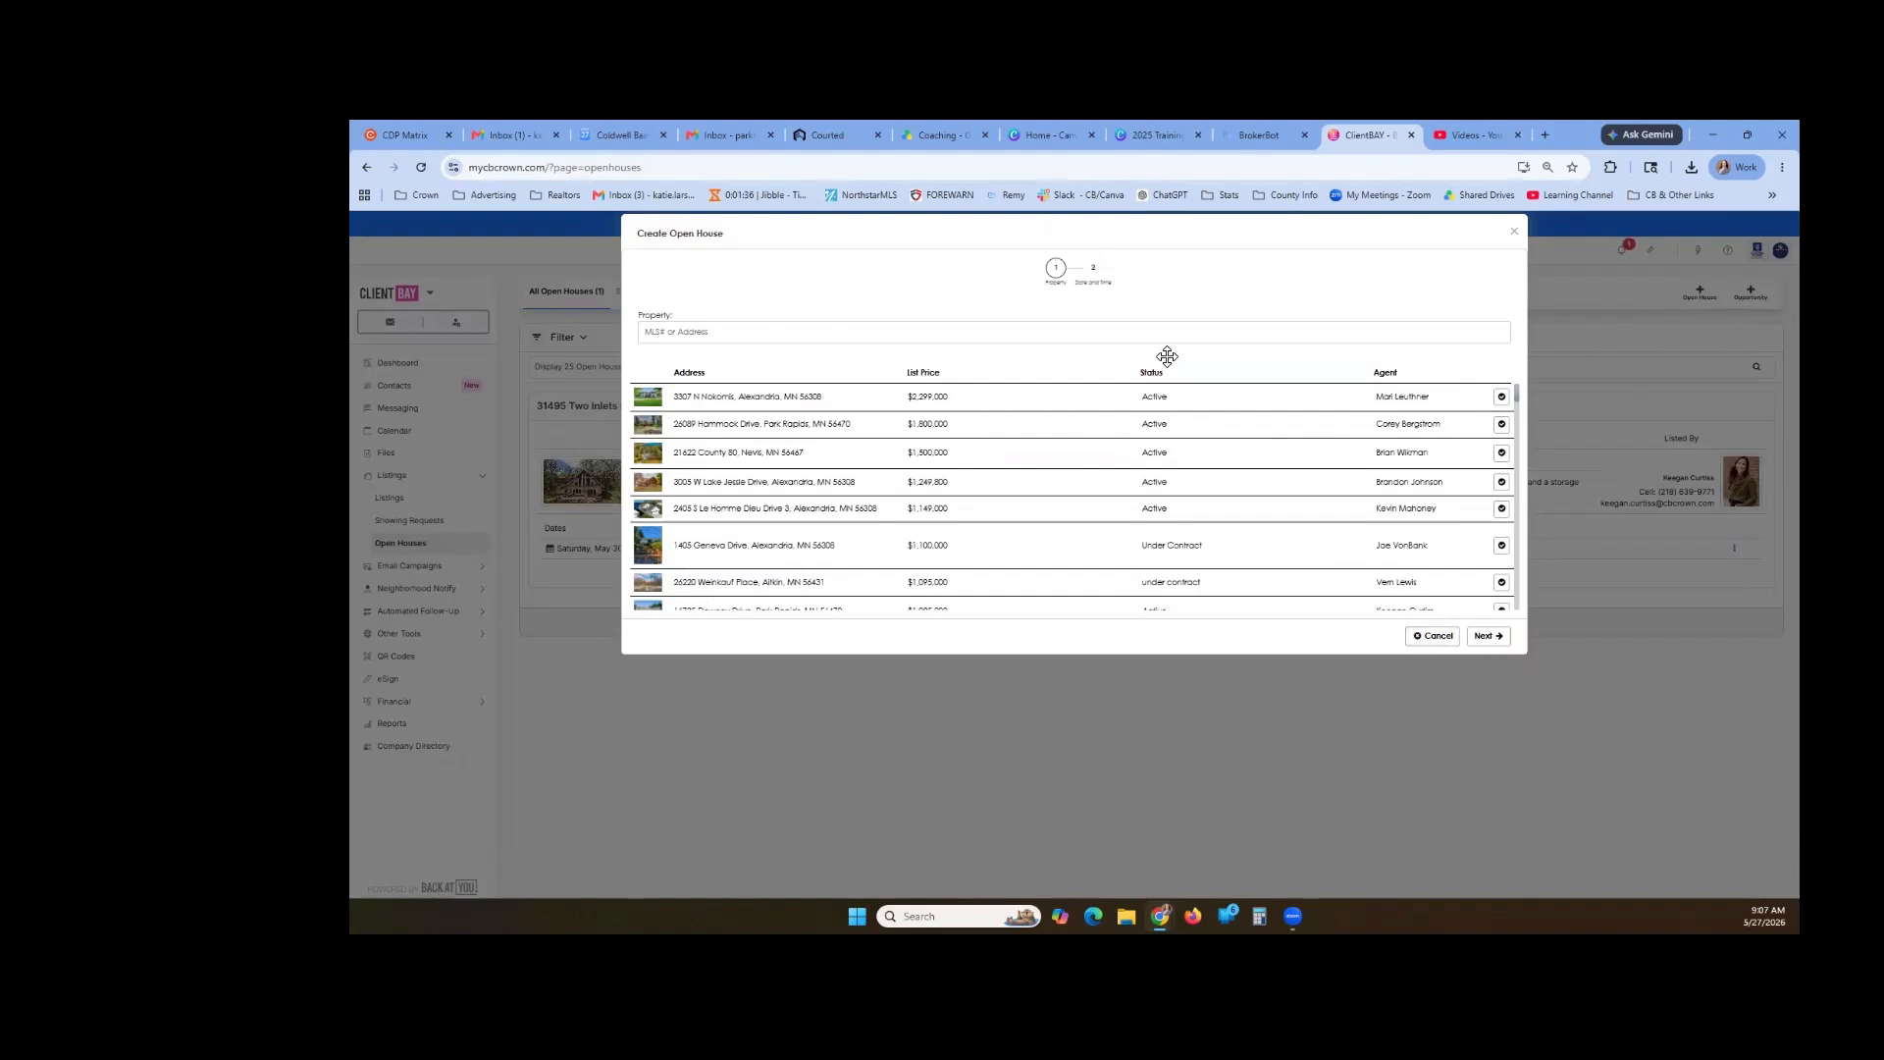
{"action": "left_click", "coordinate": [1433, 636]}
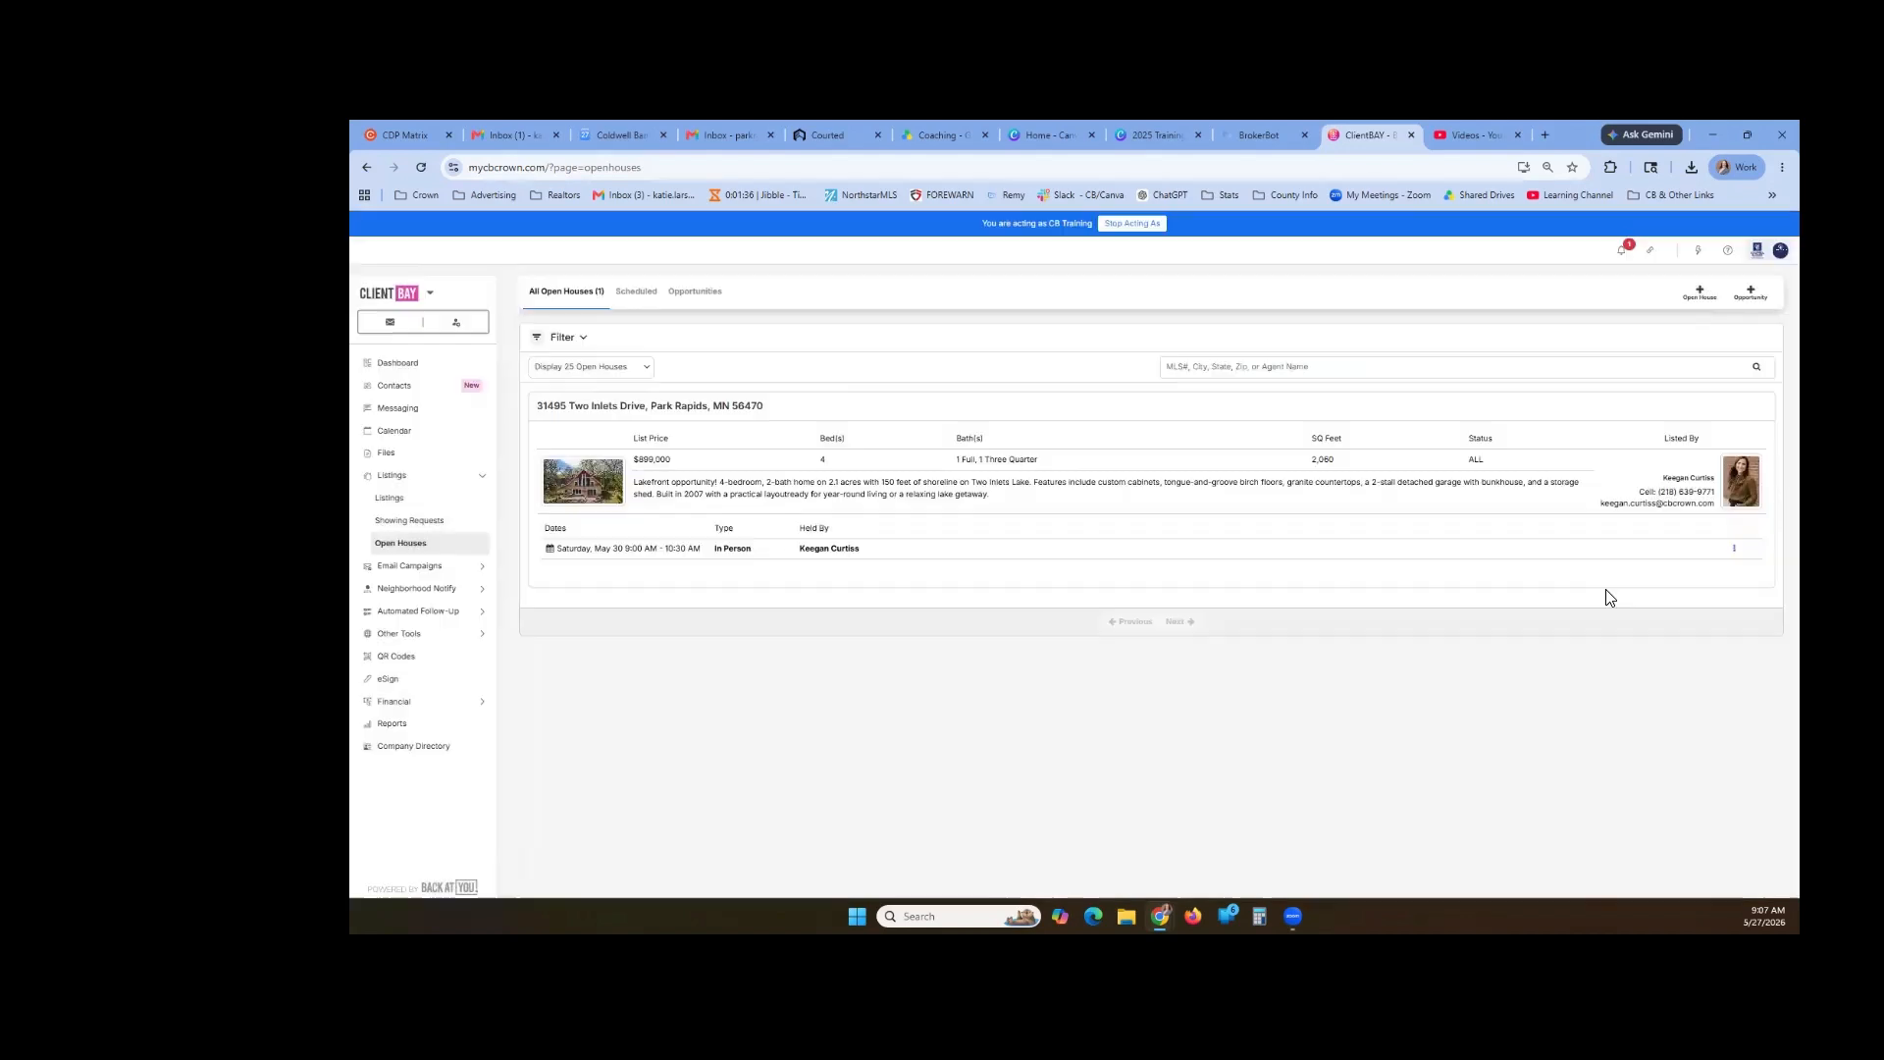
{"action": "left_click", "coordinate": [1752, 297]}
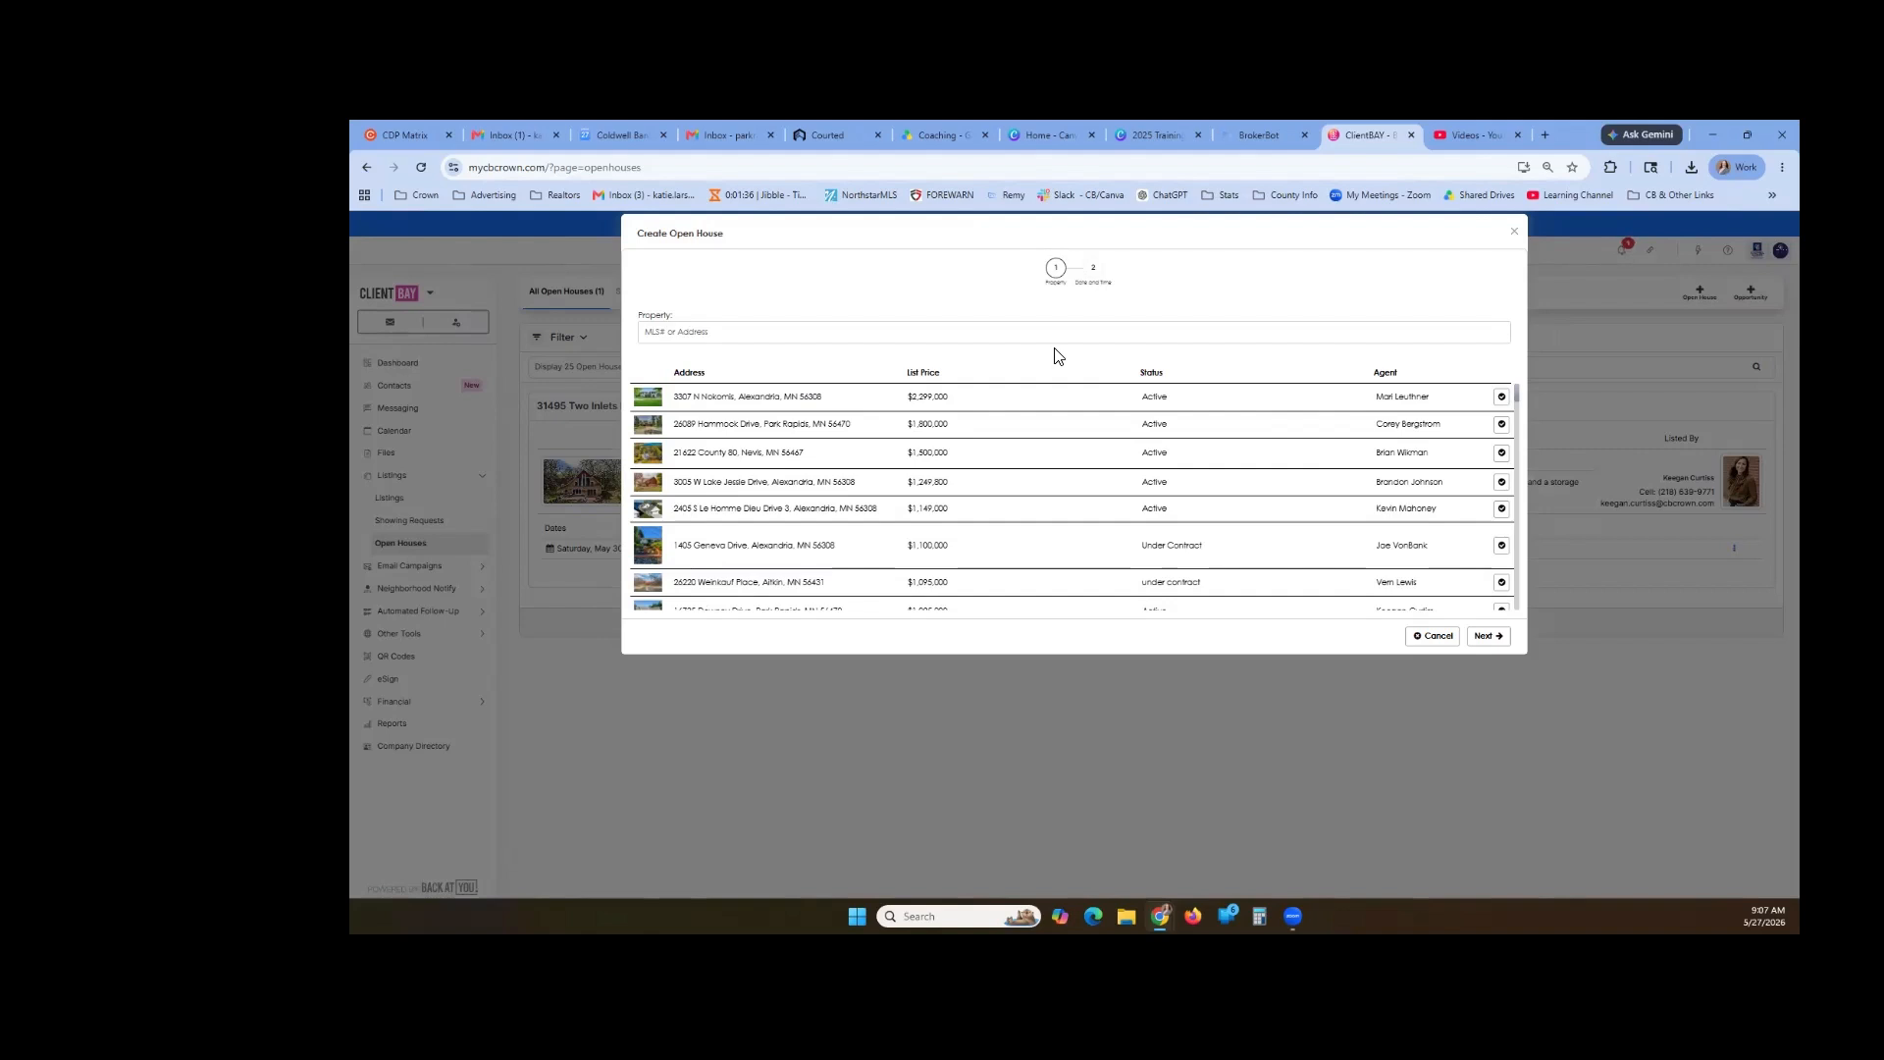
{"action": "left_click", "coordinate": [1431, 638]}
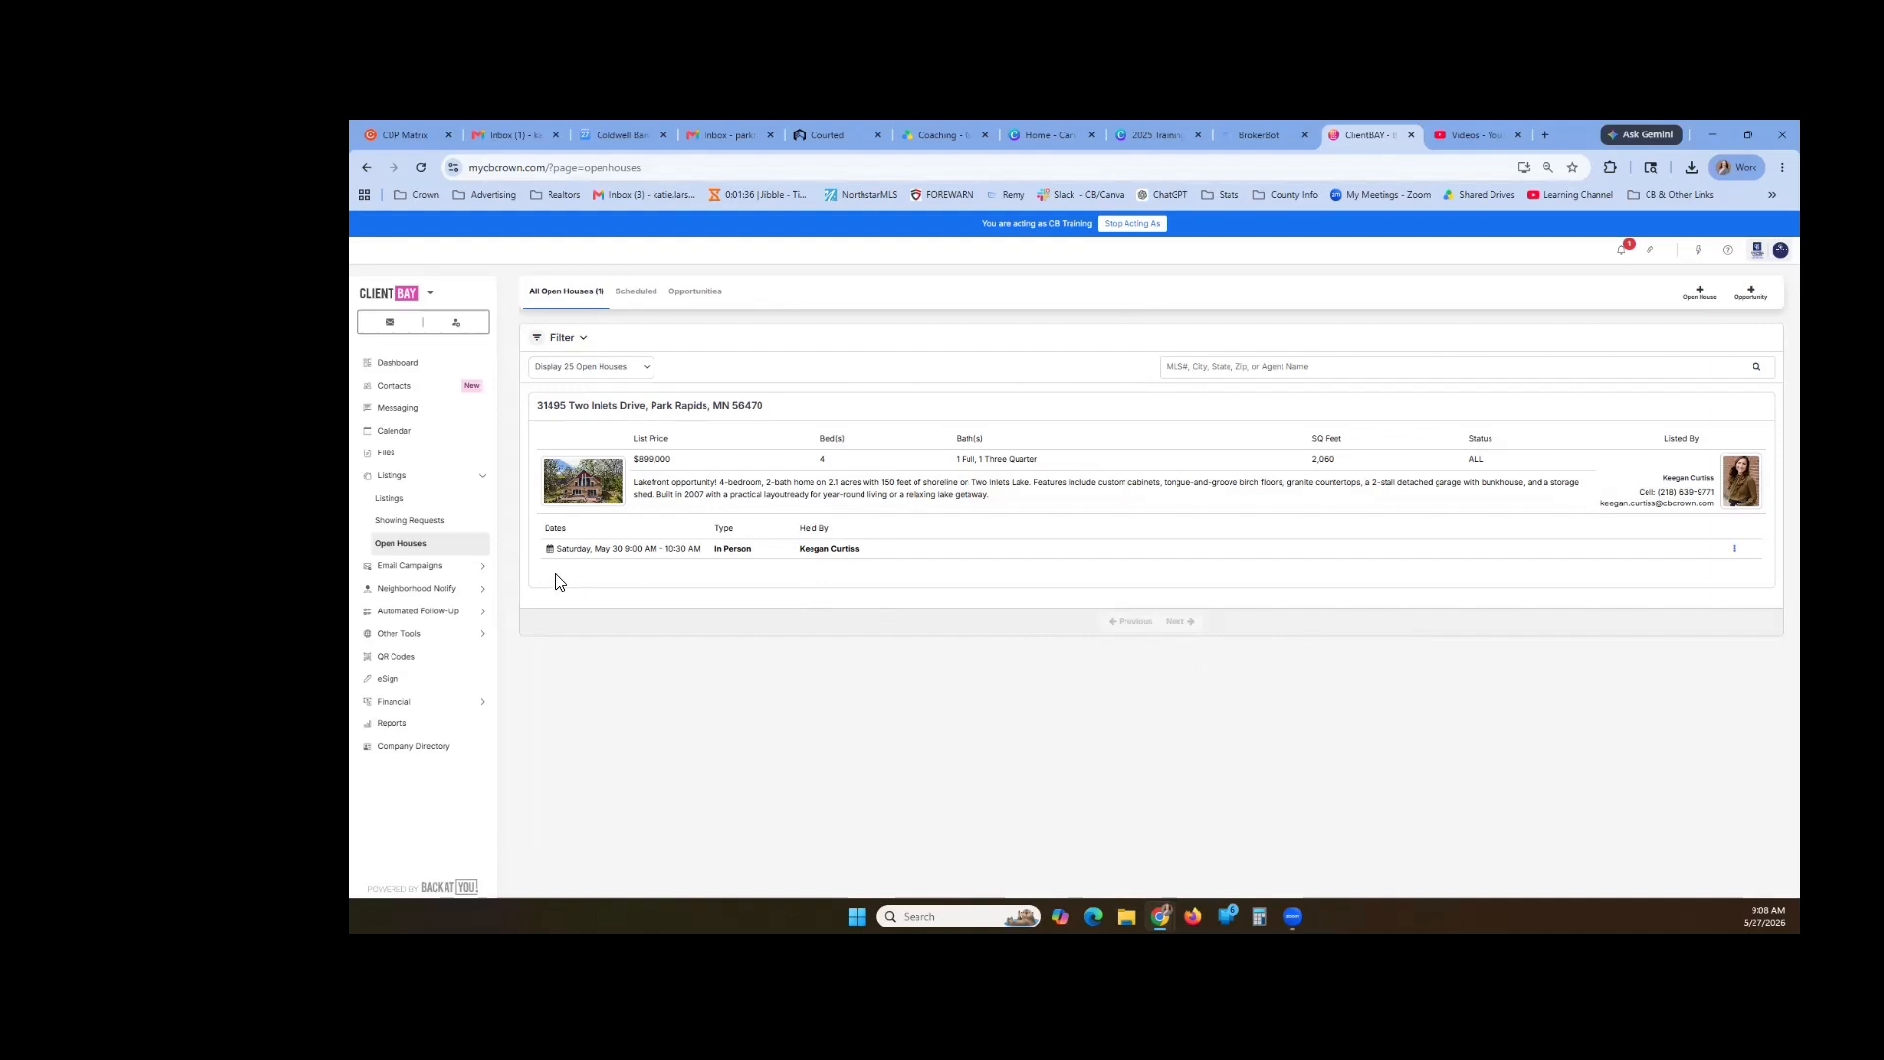
{"action": "left_click", "coordinate": [1683, 297]}
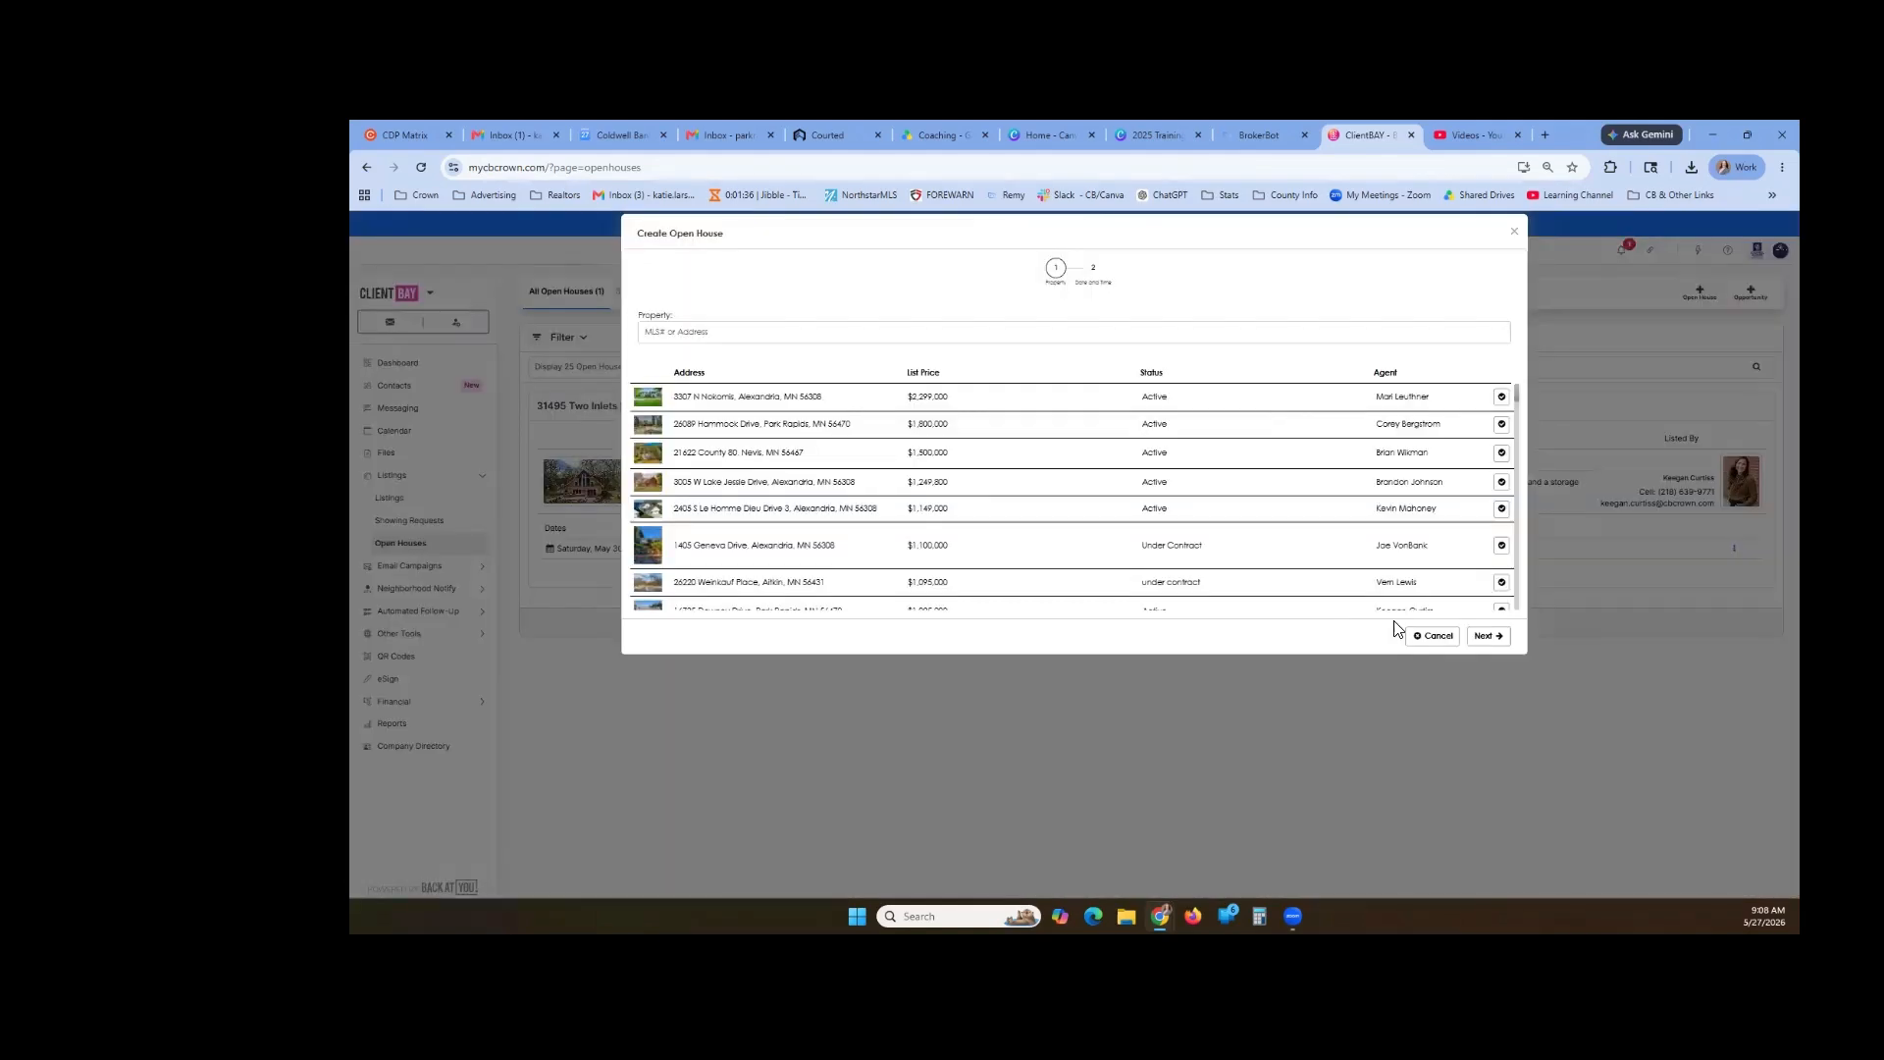
{"action": "left_click", "coordinate": [1414, 638]}
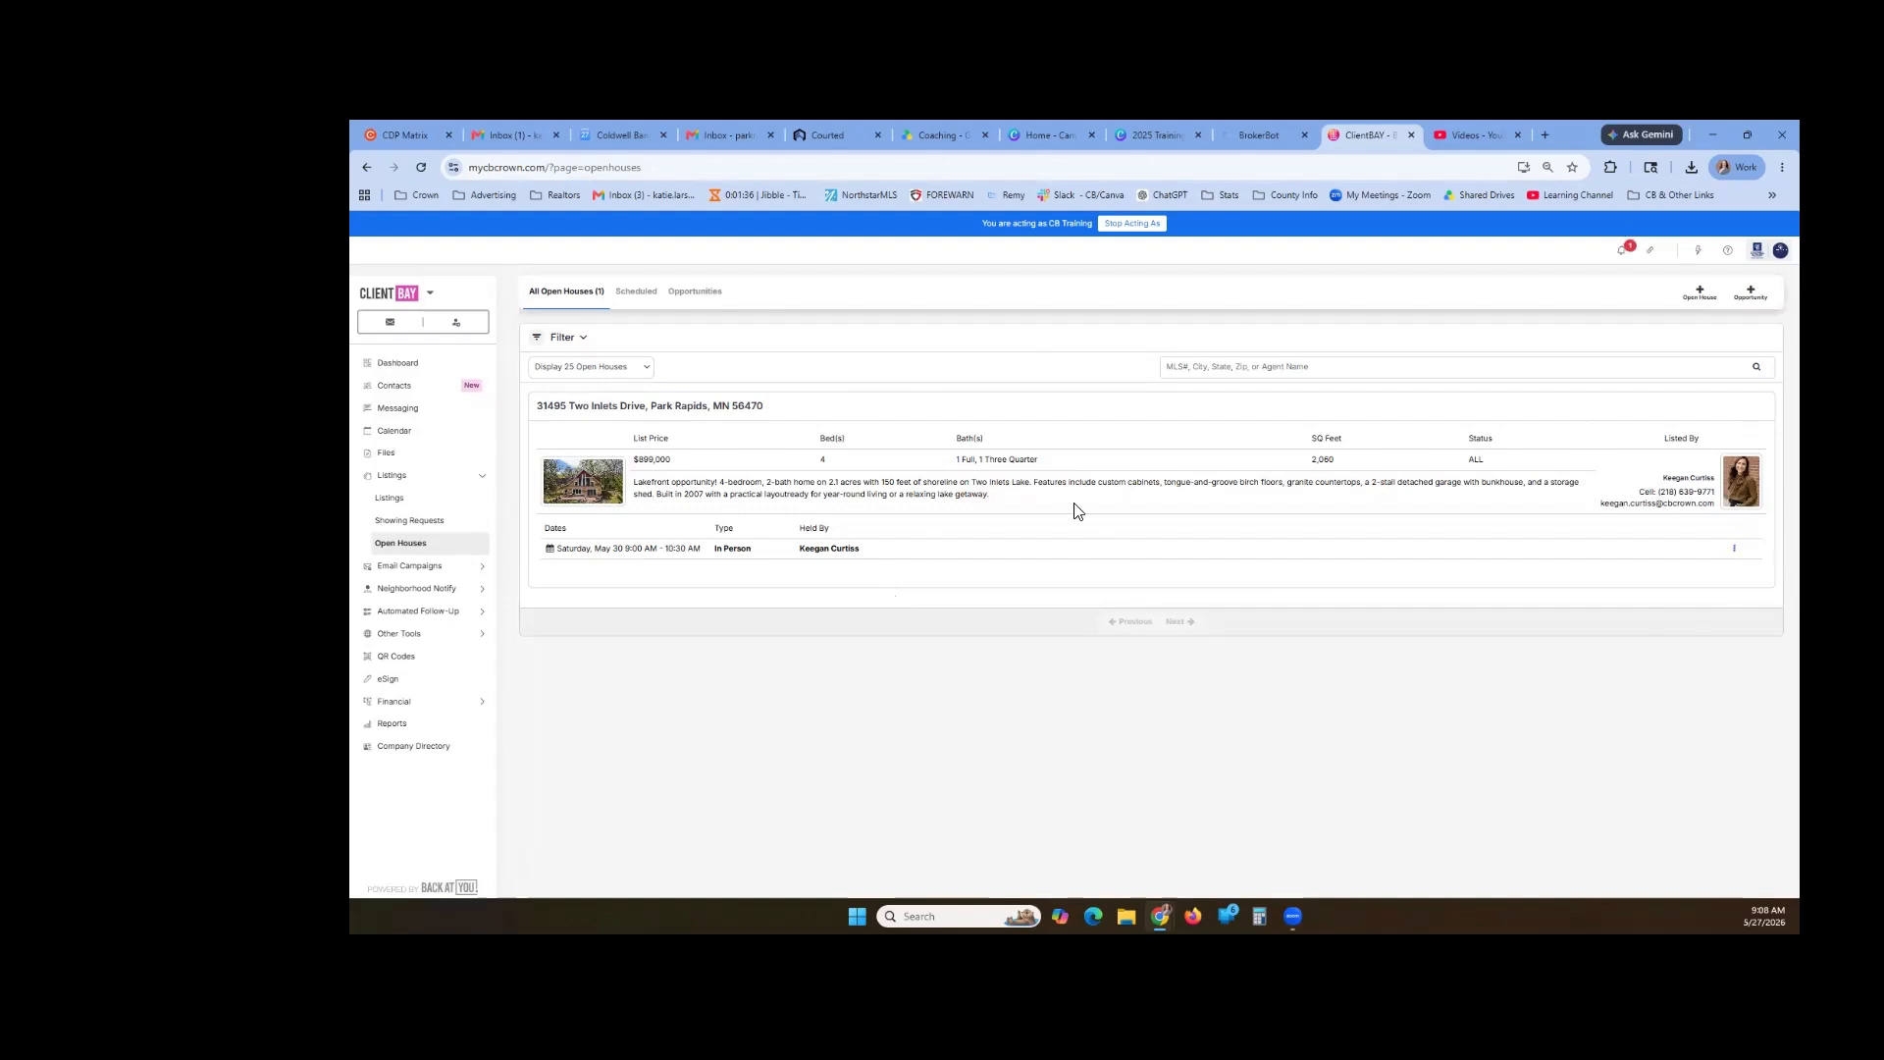
- Start a printable flyer for the listed open house using the Open House Flyer 2 Blue template
{"action": "left_click", "coordinate": [1733, 550]}
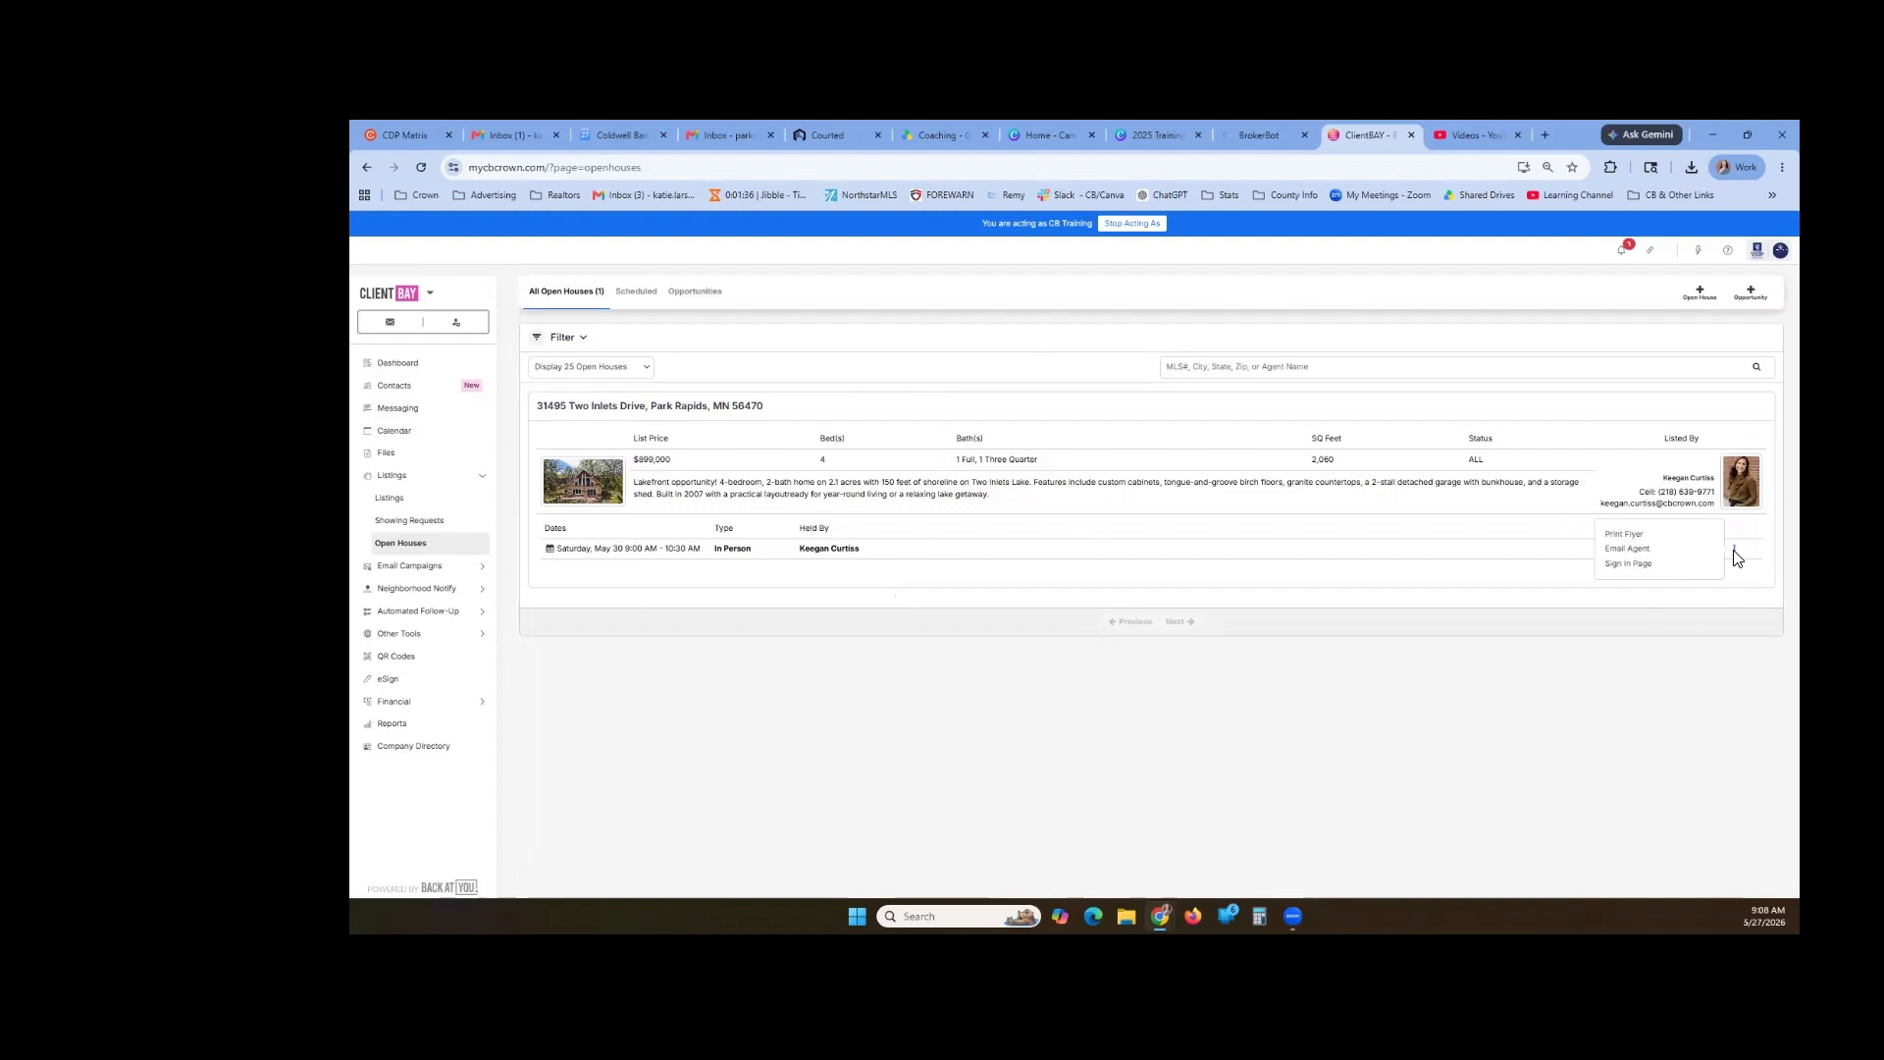
{"action": "left_click", "coordinate": [1625, 536]}
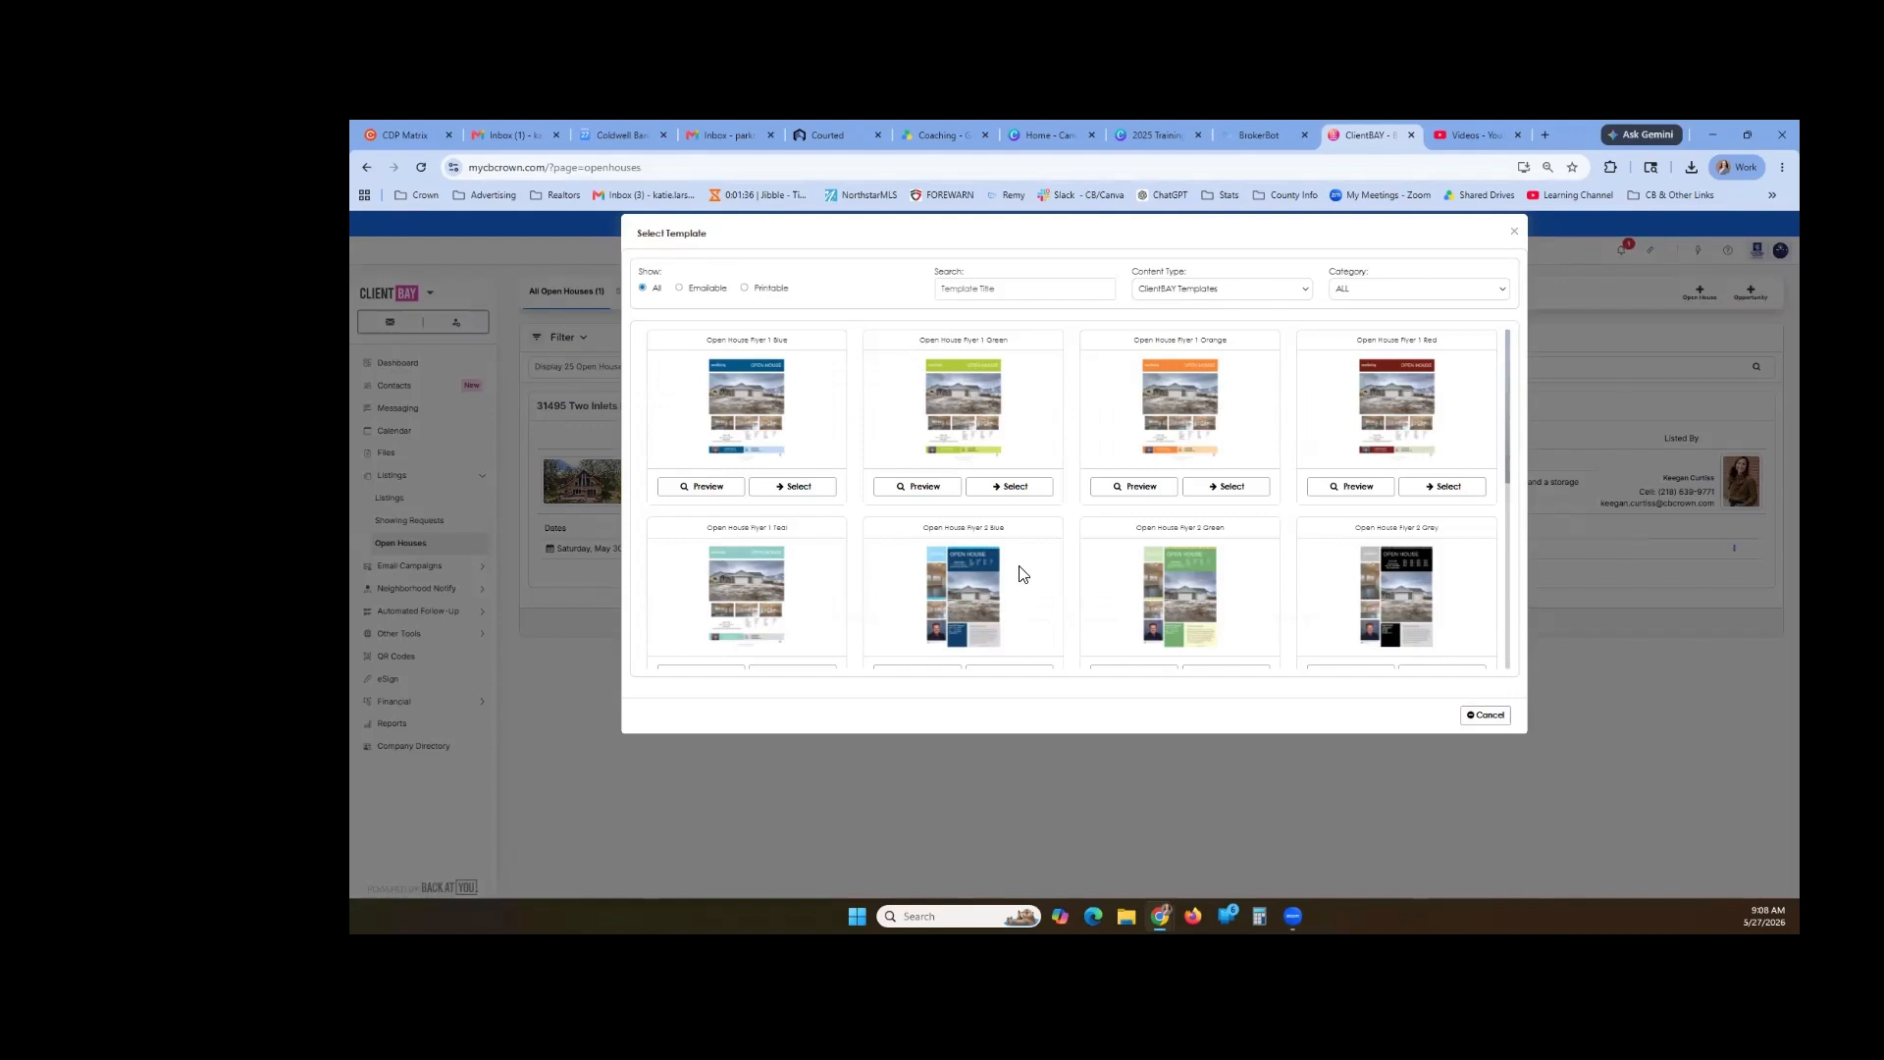
{"action": "scroll", "coordinate": [1018, 569], "scroll_direction": "down", "scroll_amount": 3}
{"action": "scroll", "coordinate": [991, 544], "scroll_direction": "up", "scroll_amount": 2}
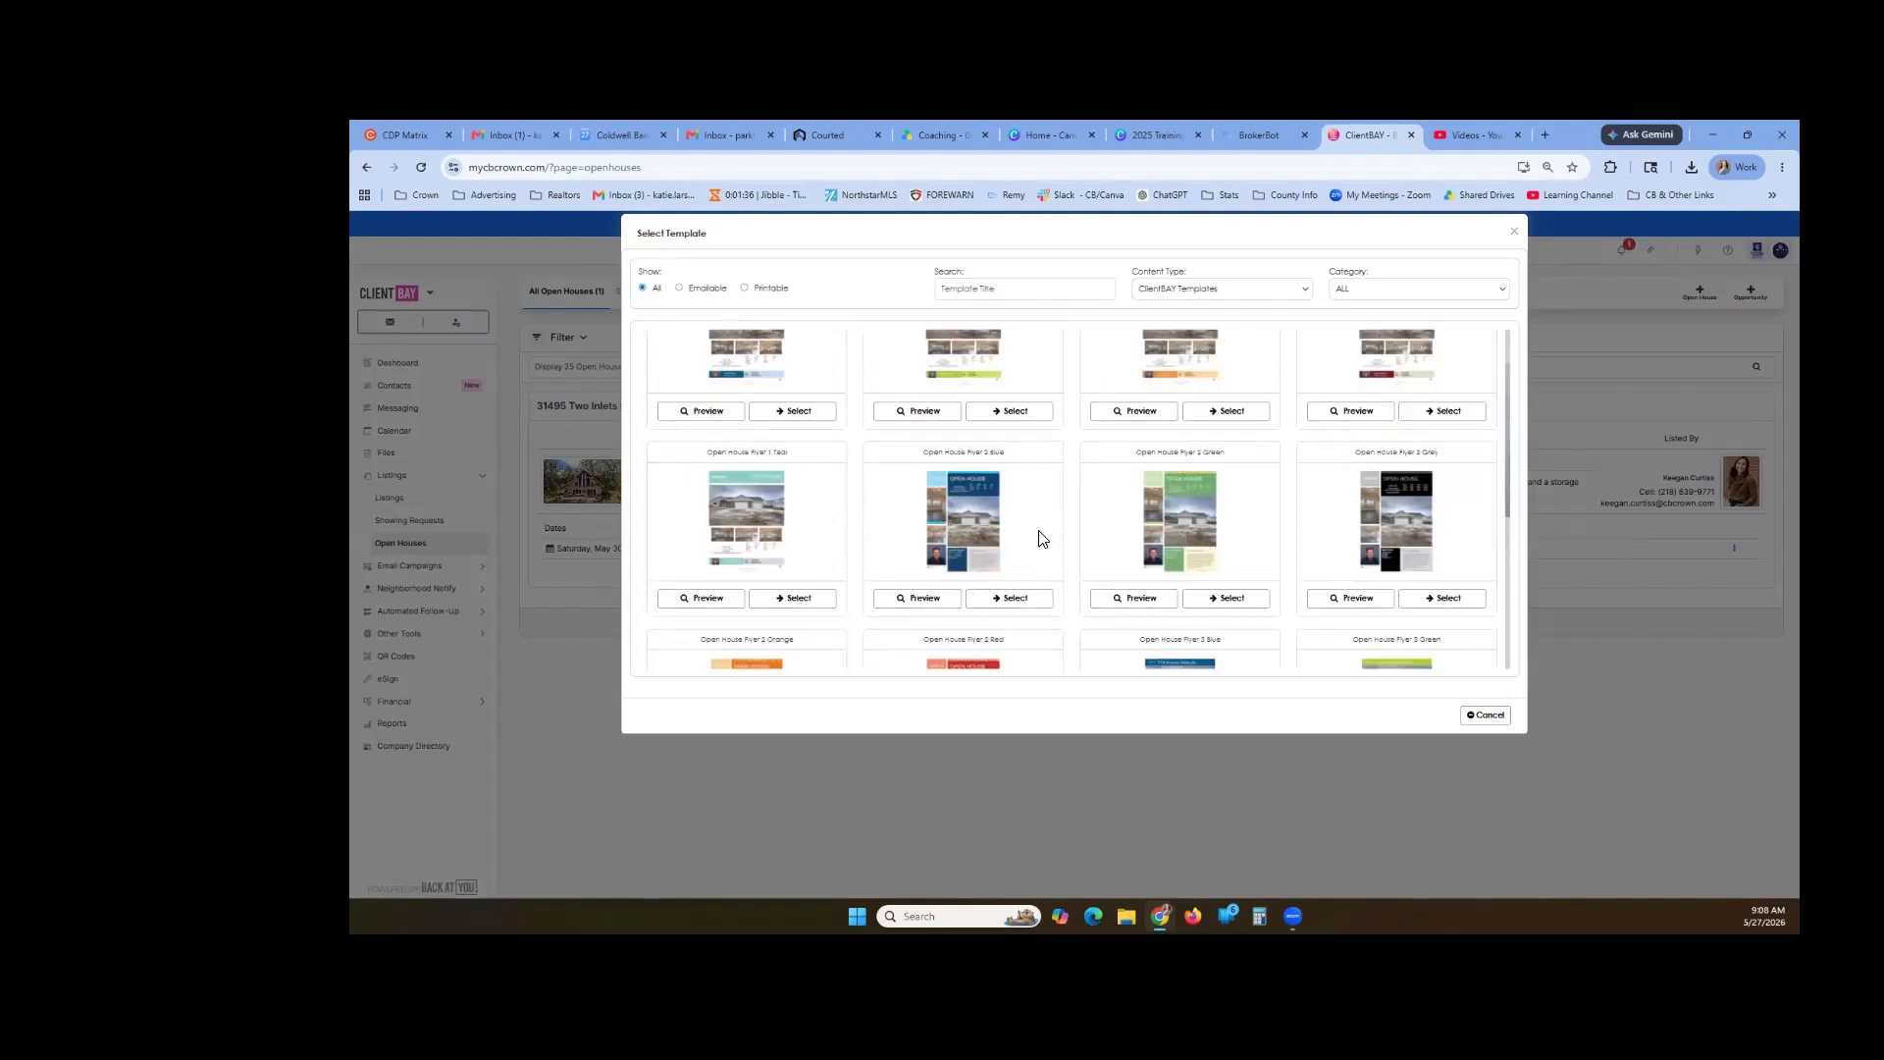
{"action": "left_click", "coordinate": [1017, 605]}
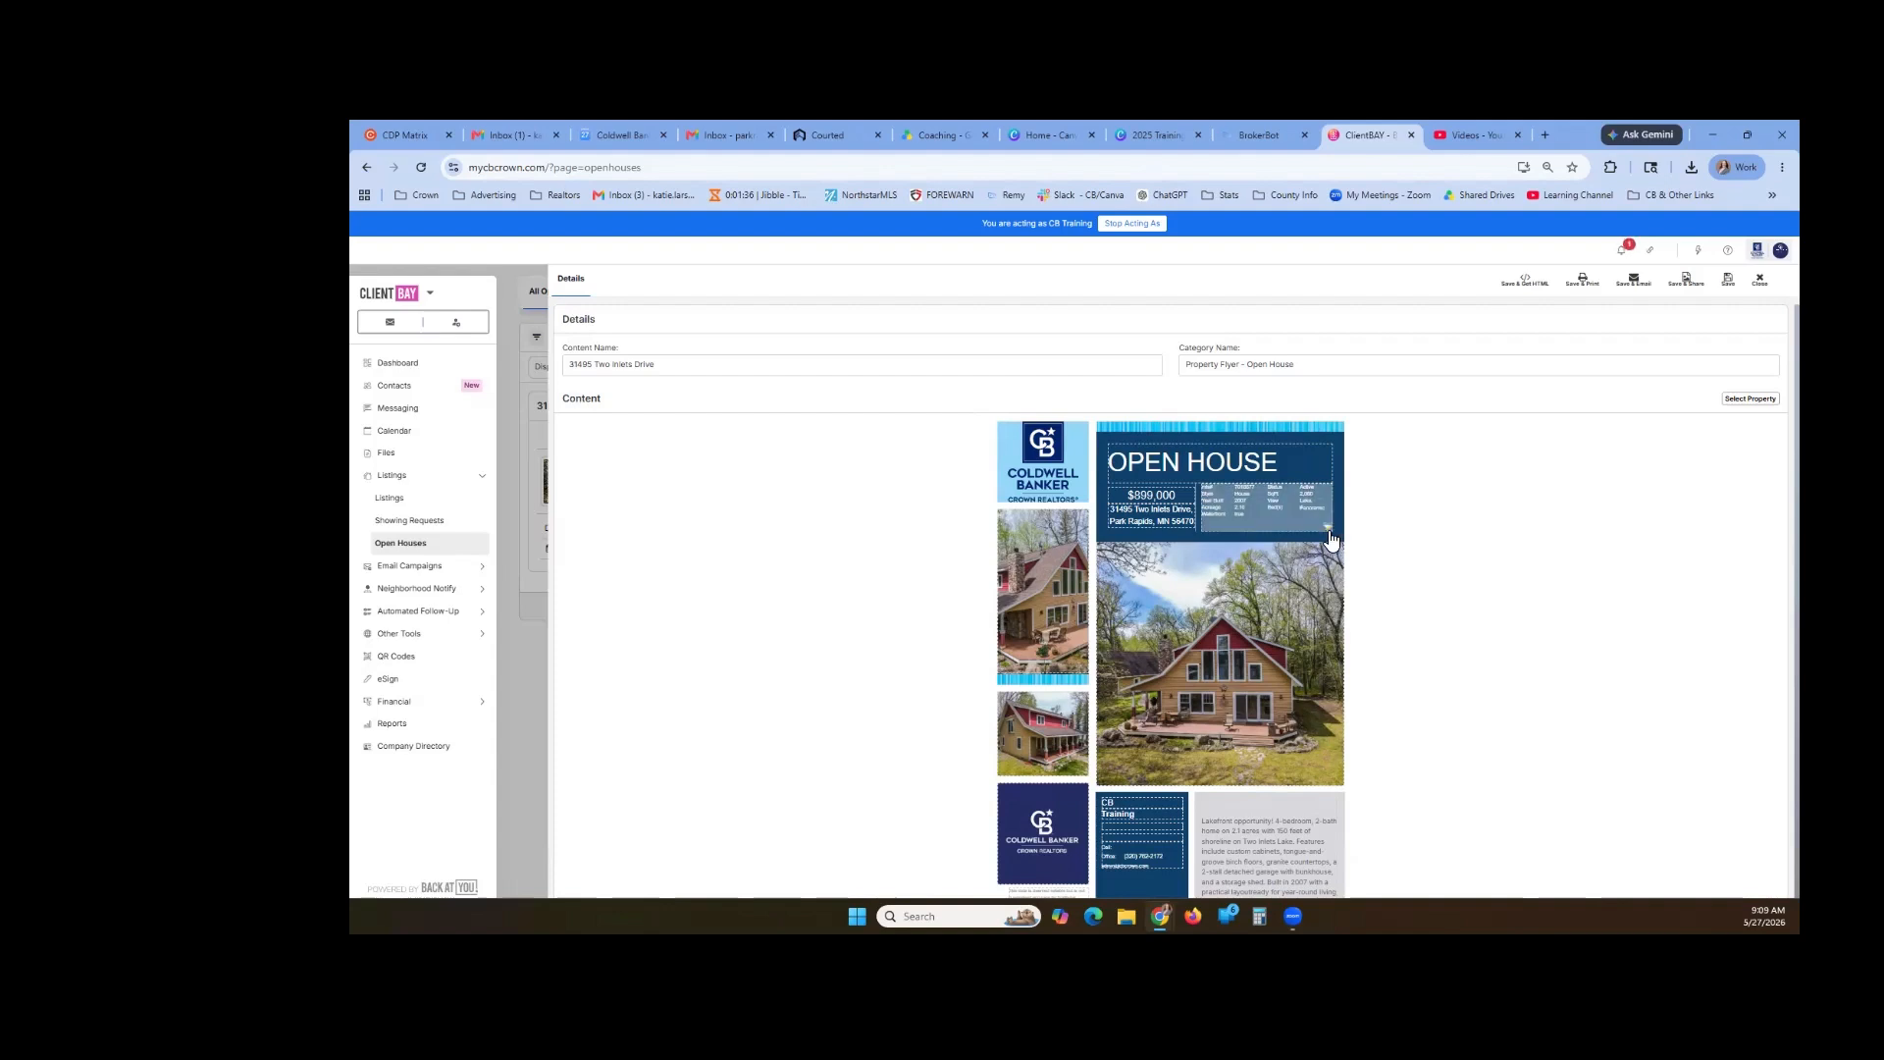
- Review the flyer's content, check its editable description without changing it, and close the flyer without saving
{"action": "key", "text": "ctrl"}
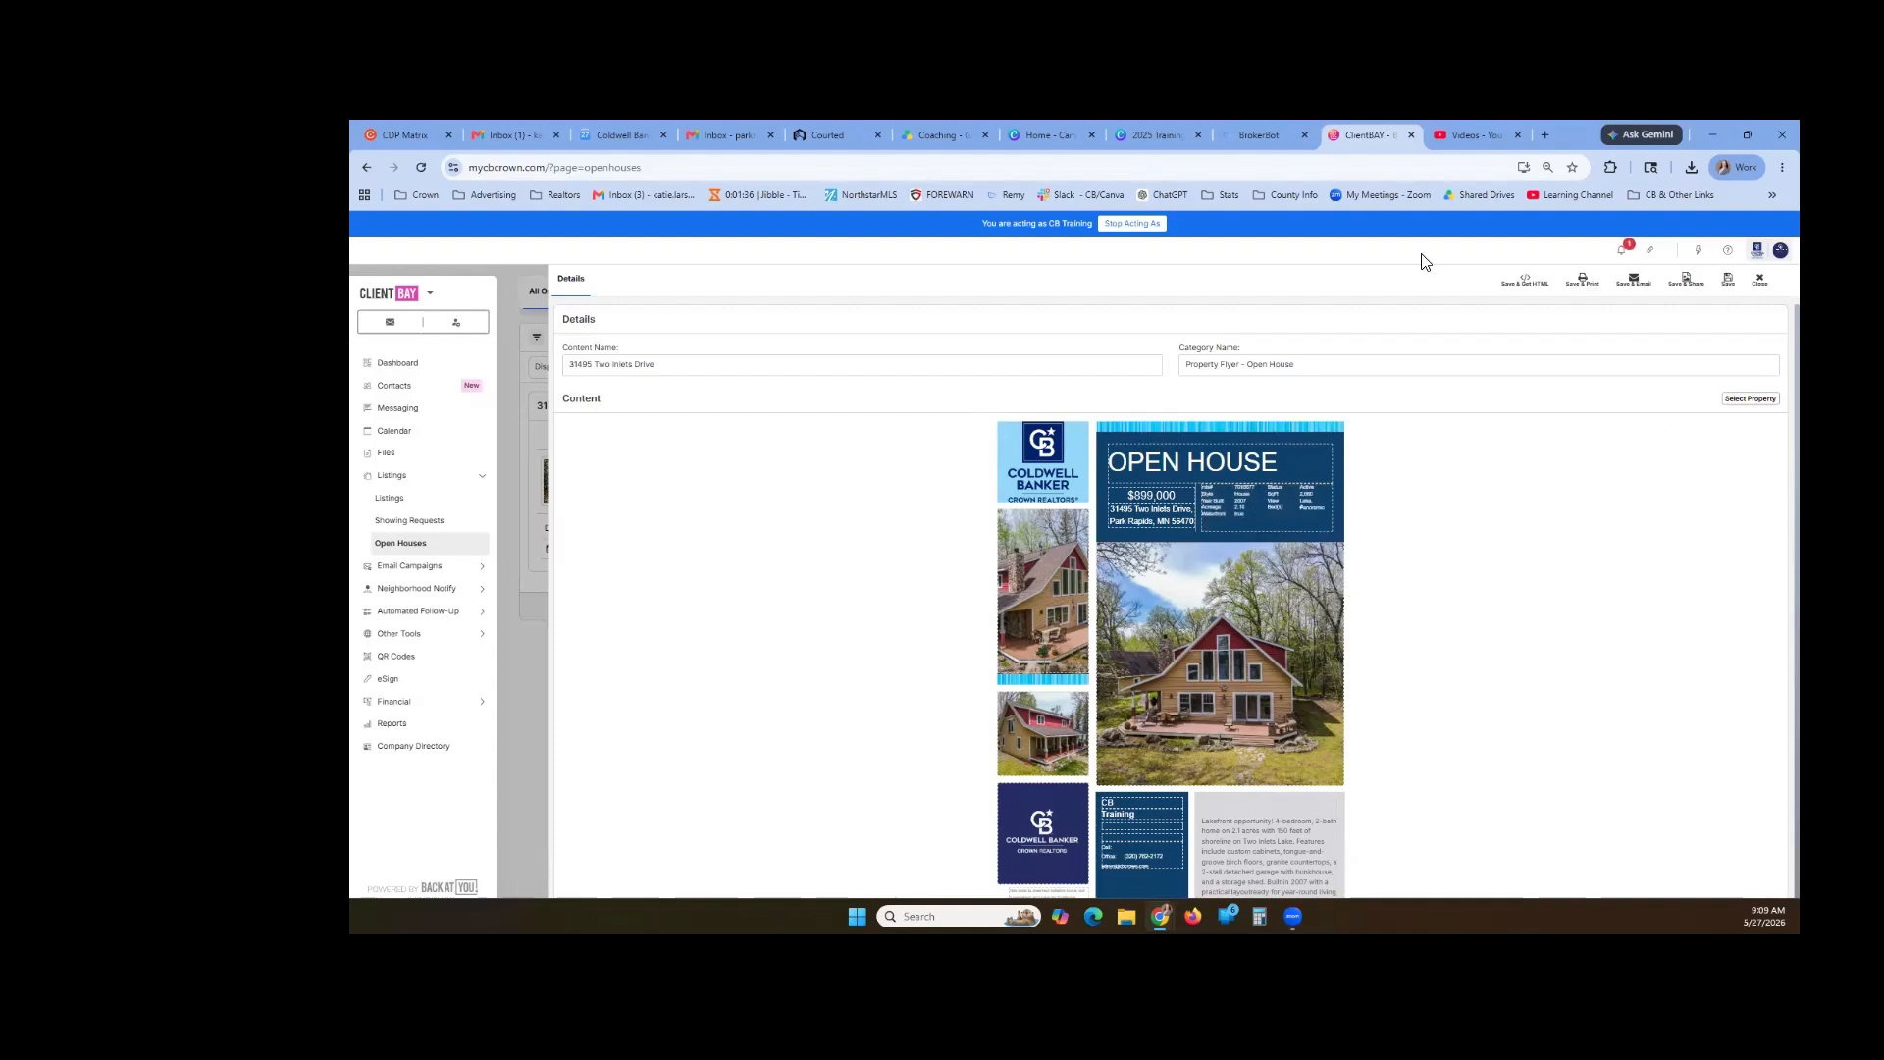
{"action": "scroll", "coordinate": [1404, 699], "scroll_direction": "down", "scroll_amount": 1}
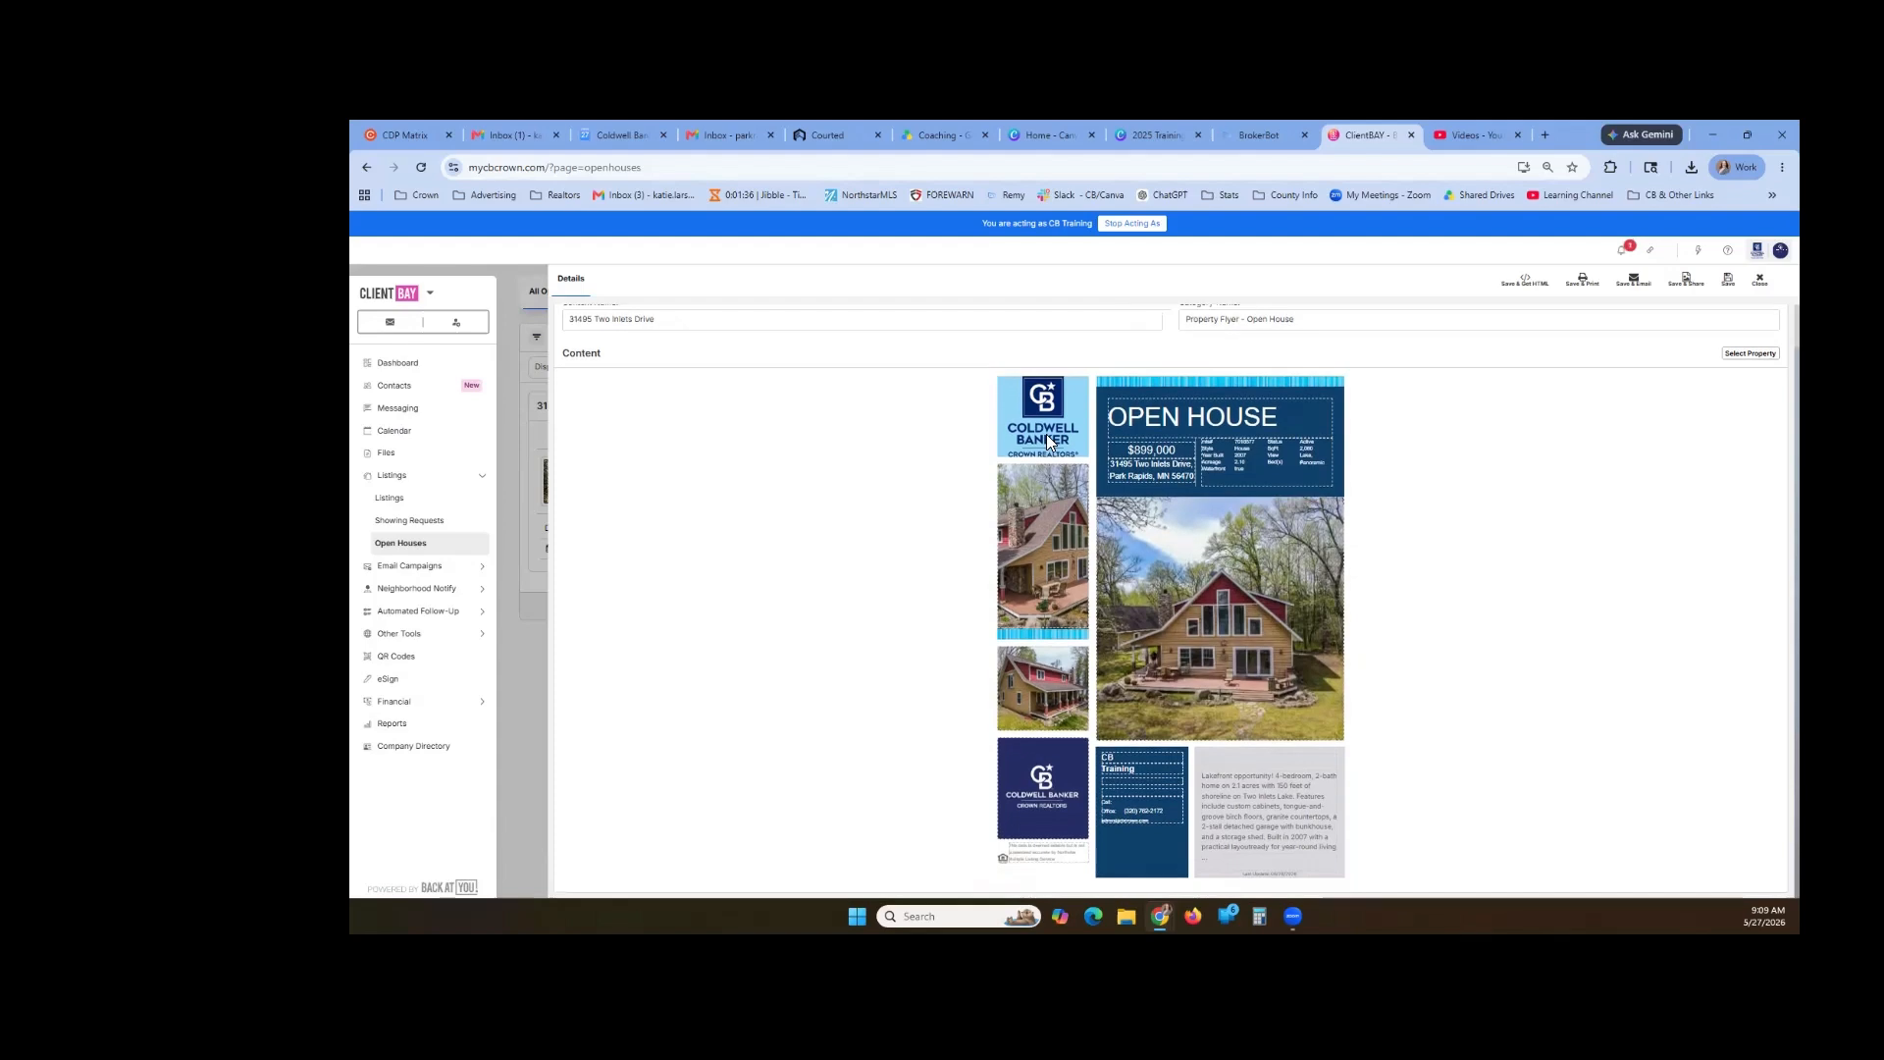
{"action": "scroll", "coordinate": [1322, 717], "scroll_direction": "down", "scroll_amount": 1}
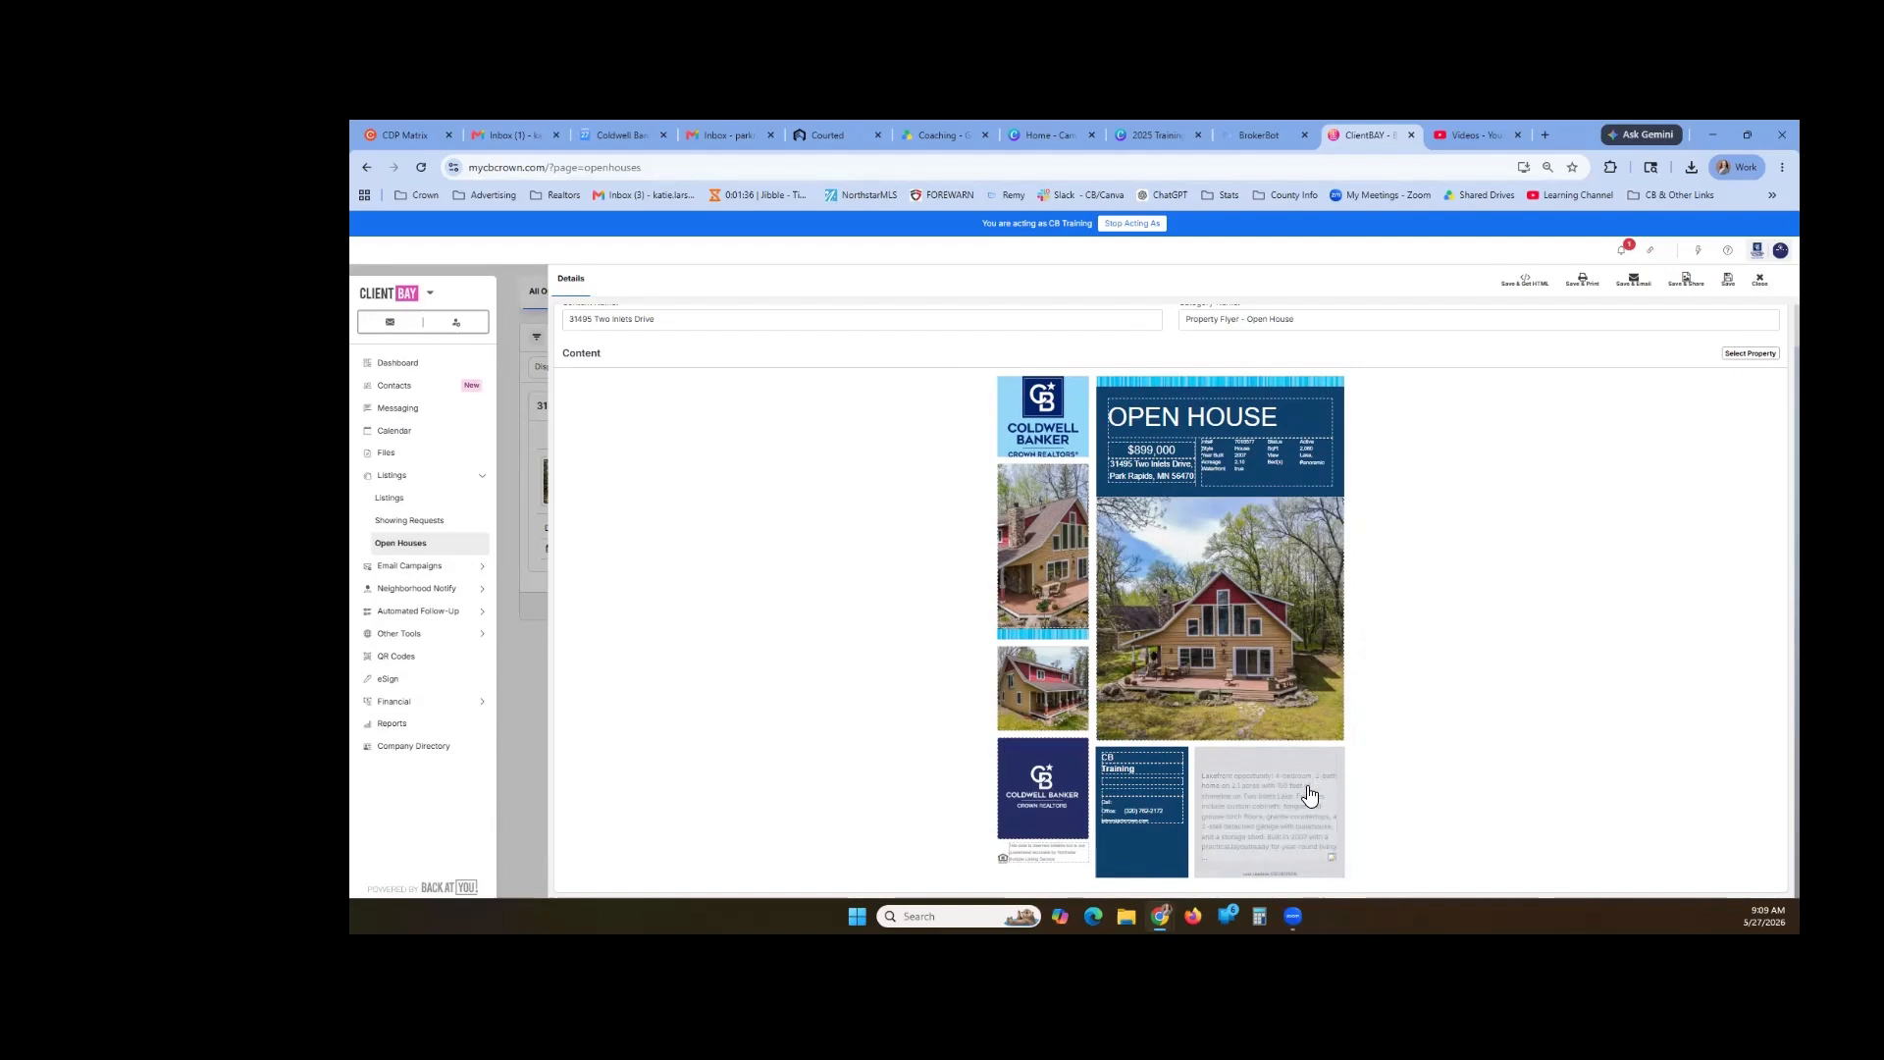
{"action": "left_click", "coordinate": [1333, 862]}
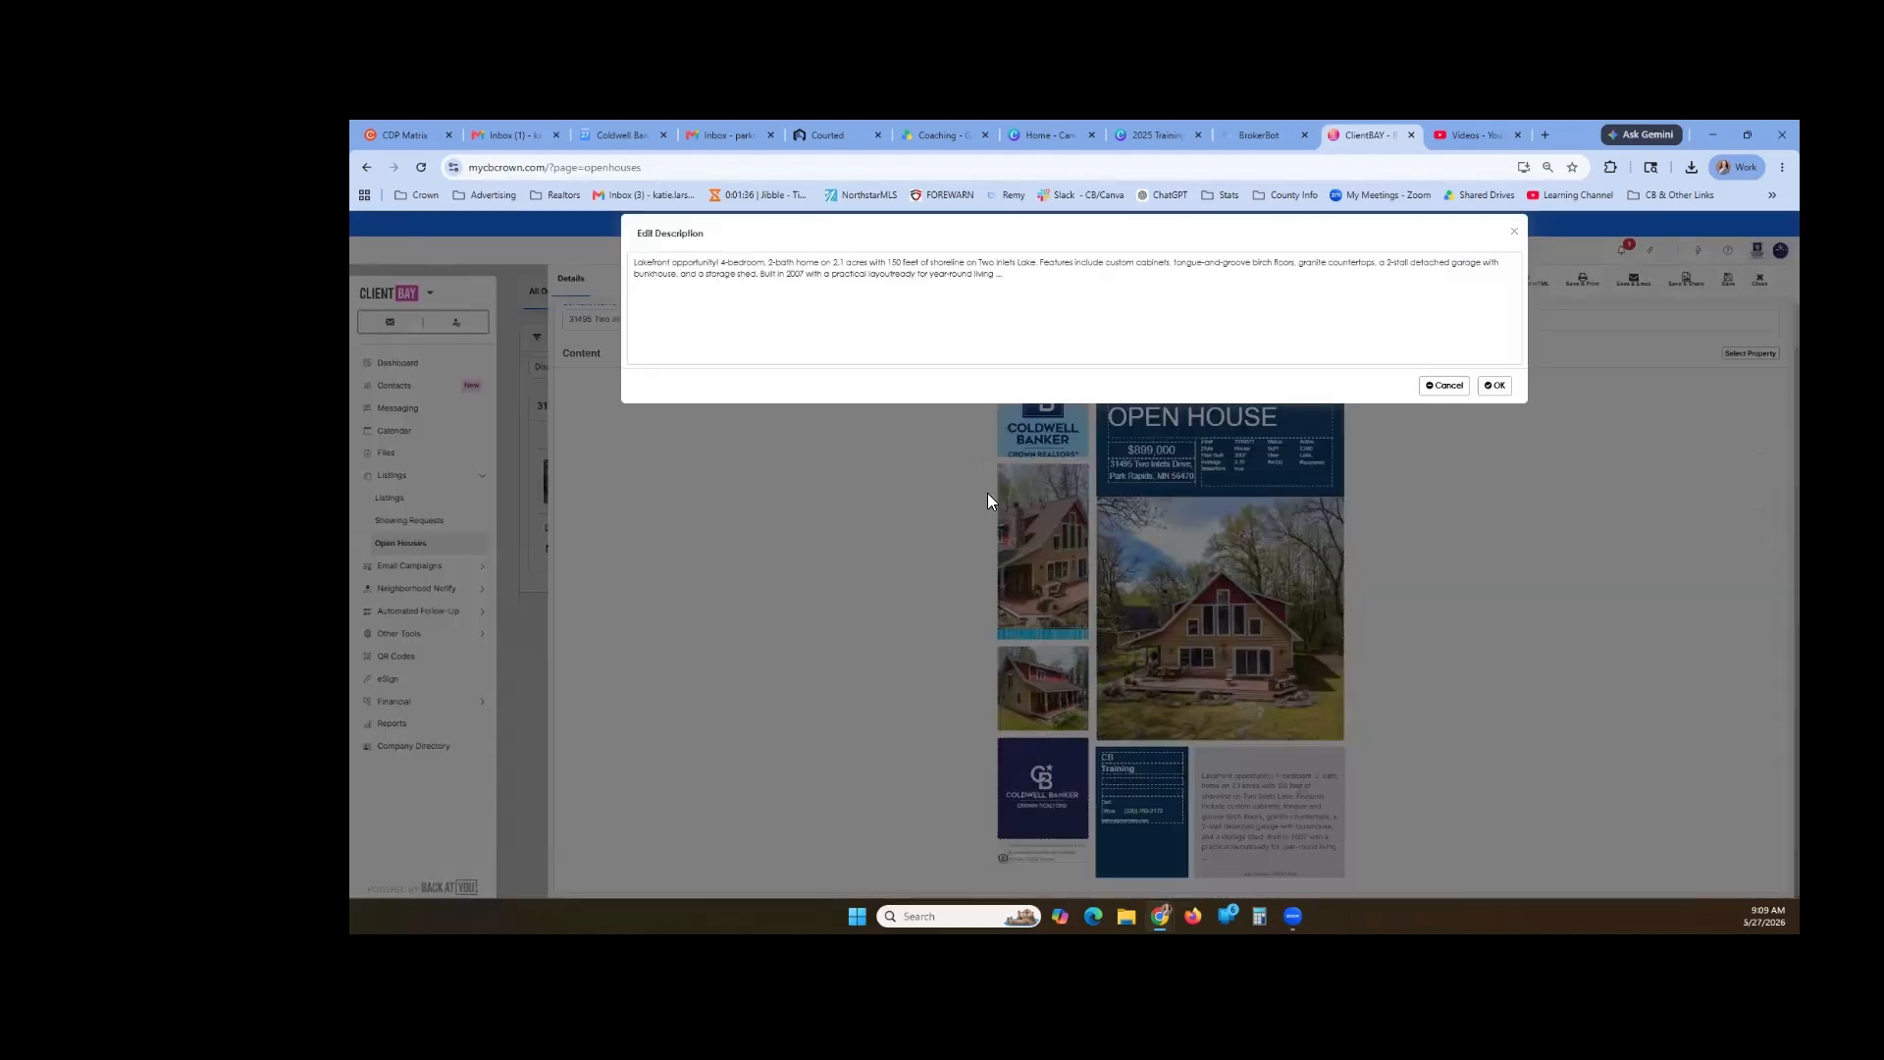
{"action": "left_click", "coordinate": [803, 262]}
{"action": "left_click", "coordinate": [1444, 386]}
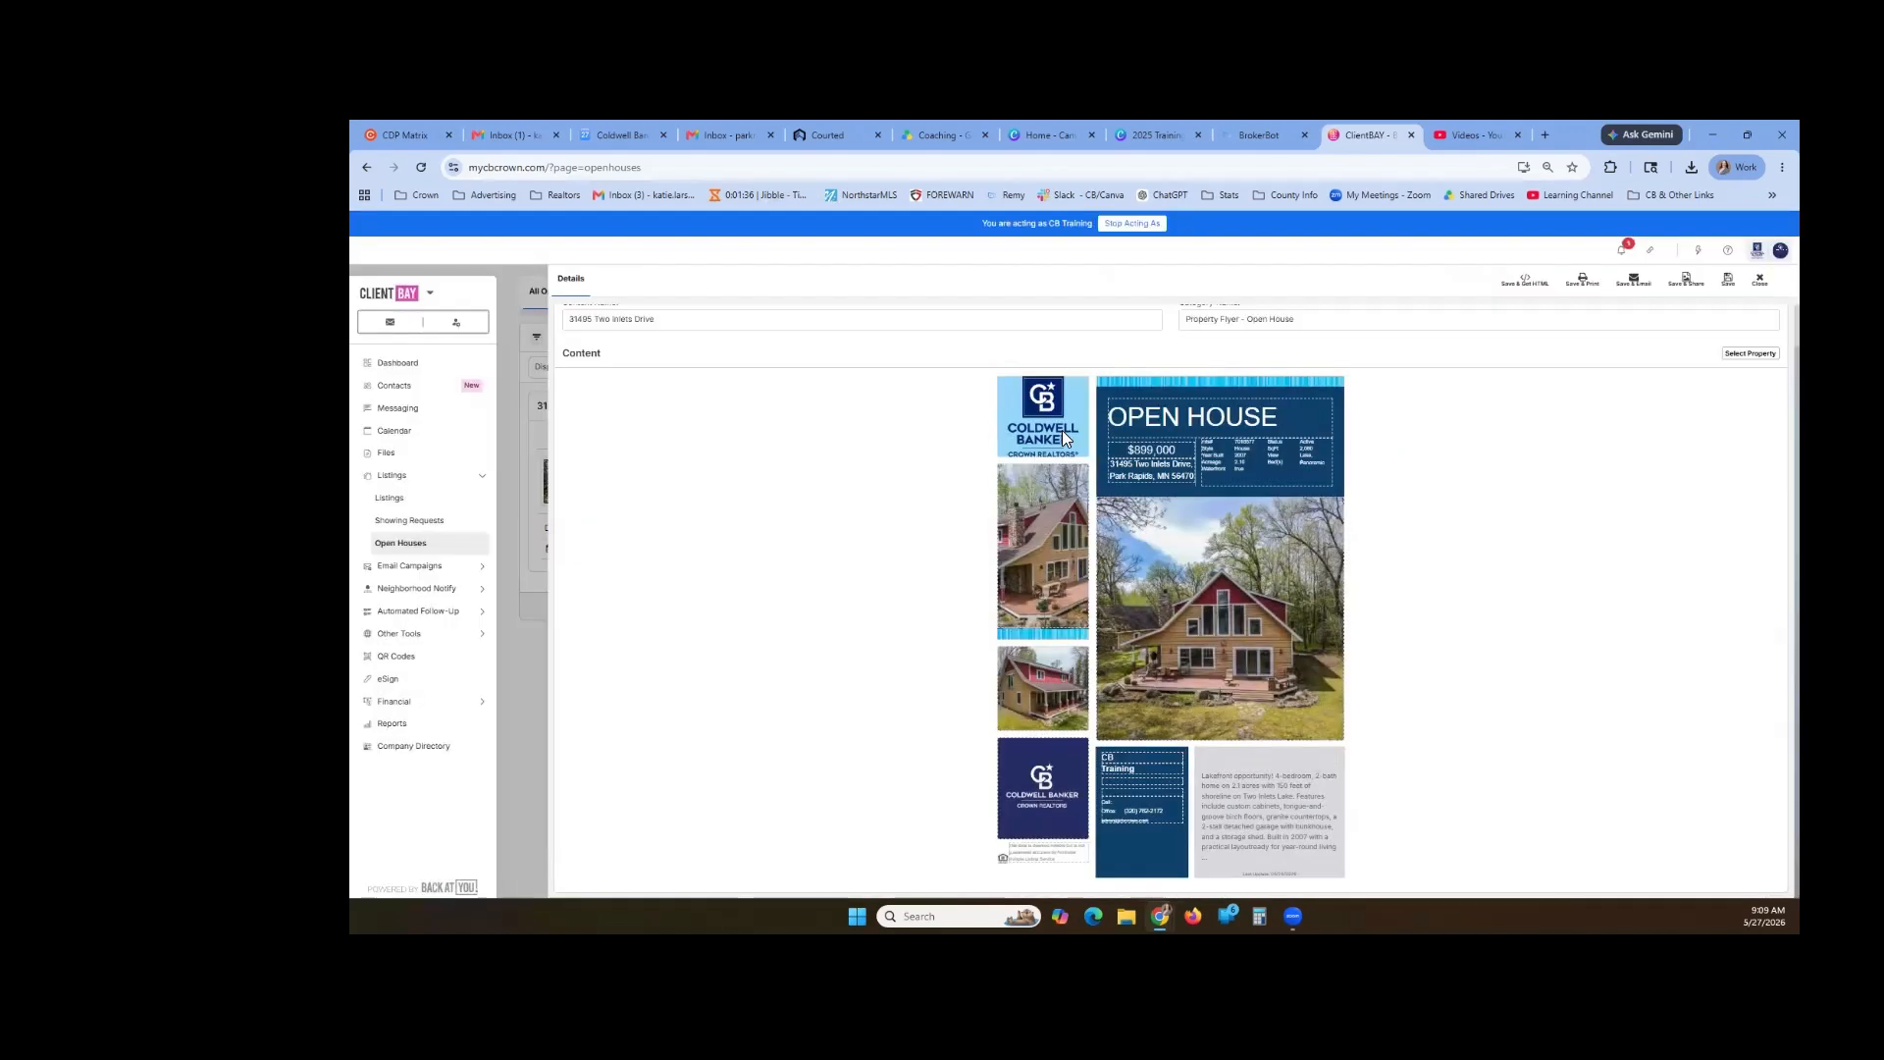
{"action": "scroll", "coordinate": [822, 567], "scroll_direction": "up", "scroll_amount": 1}
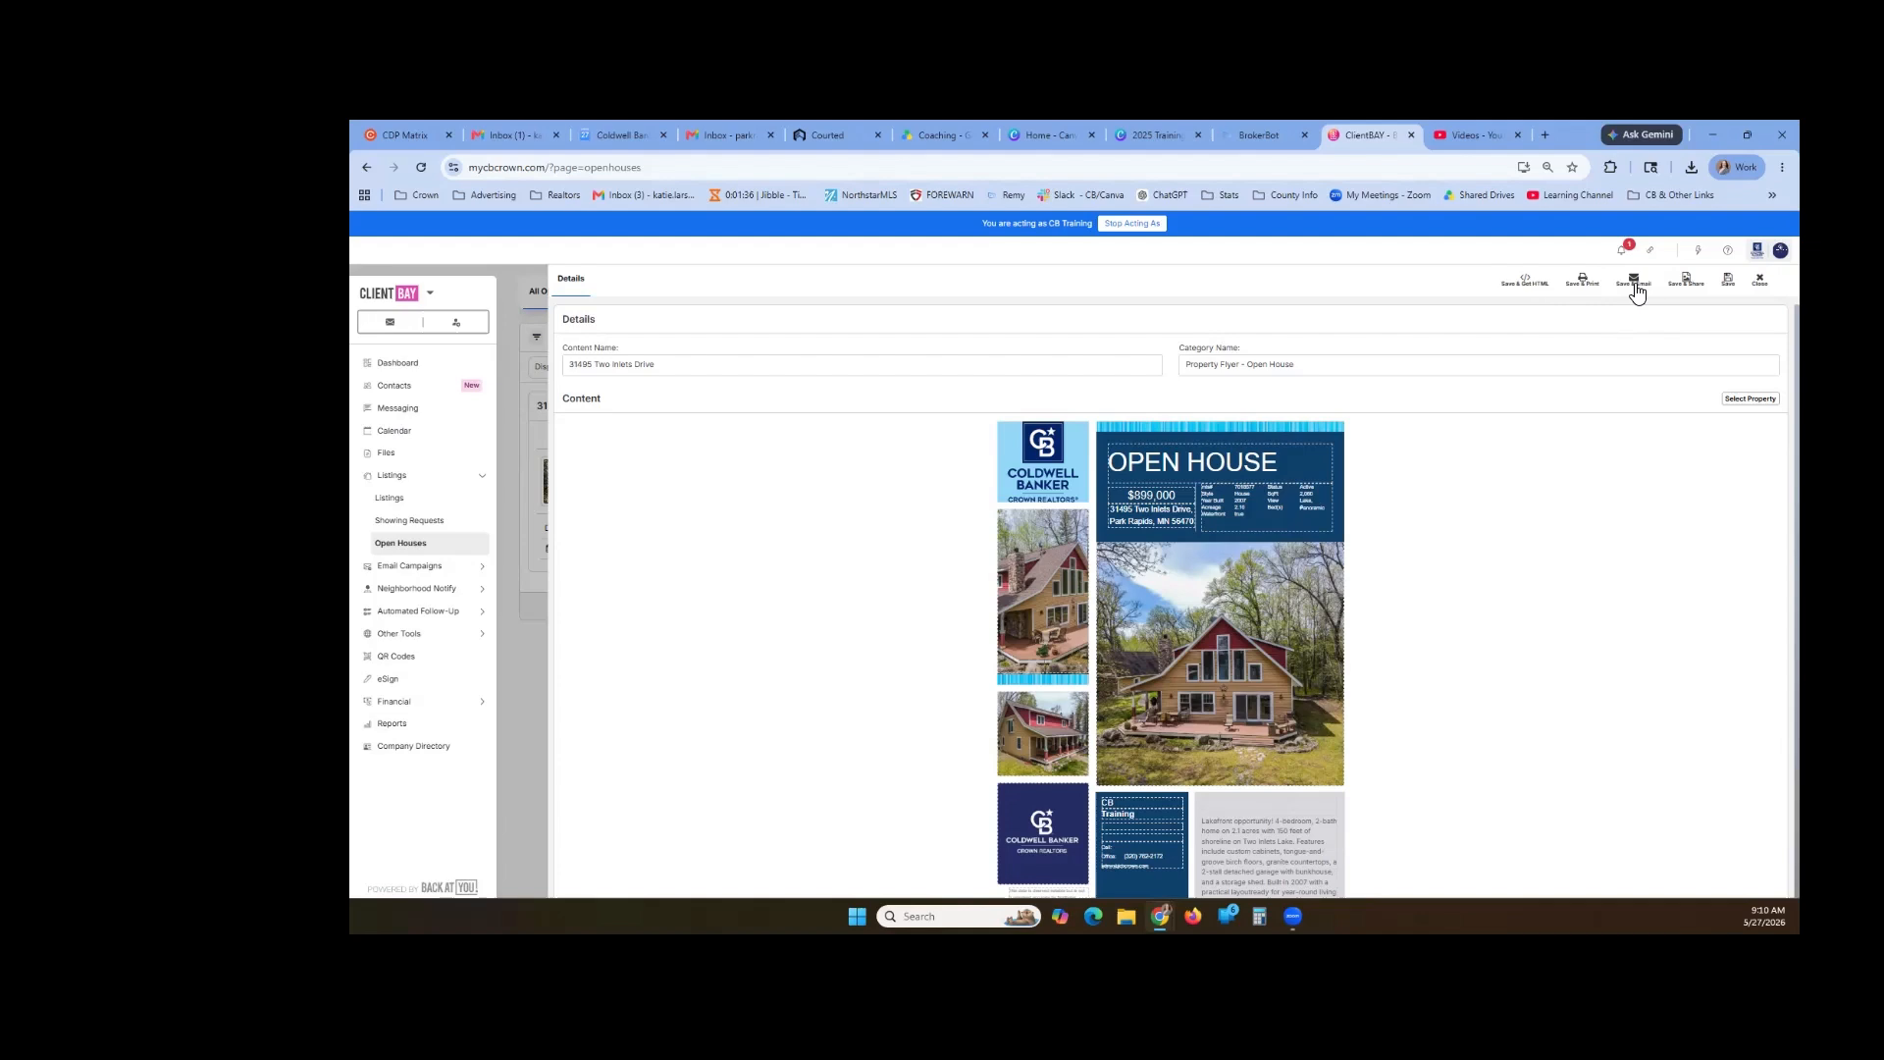
{"action": "left_click", "coordinate": [1759, 286]}
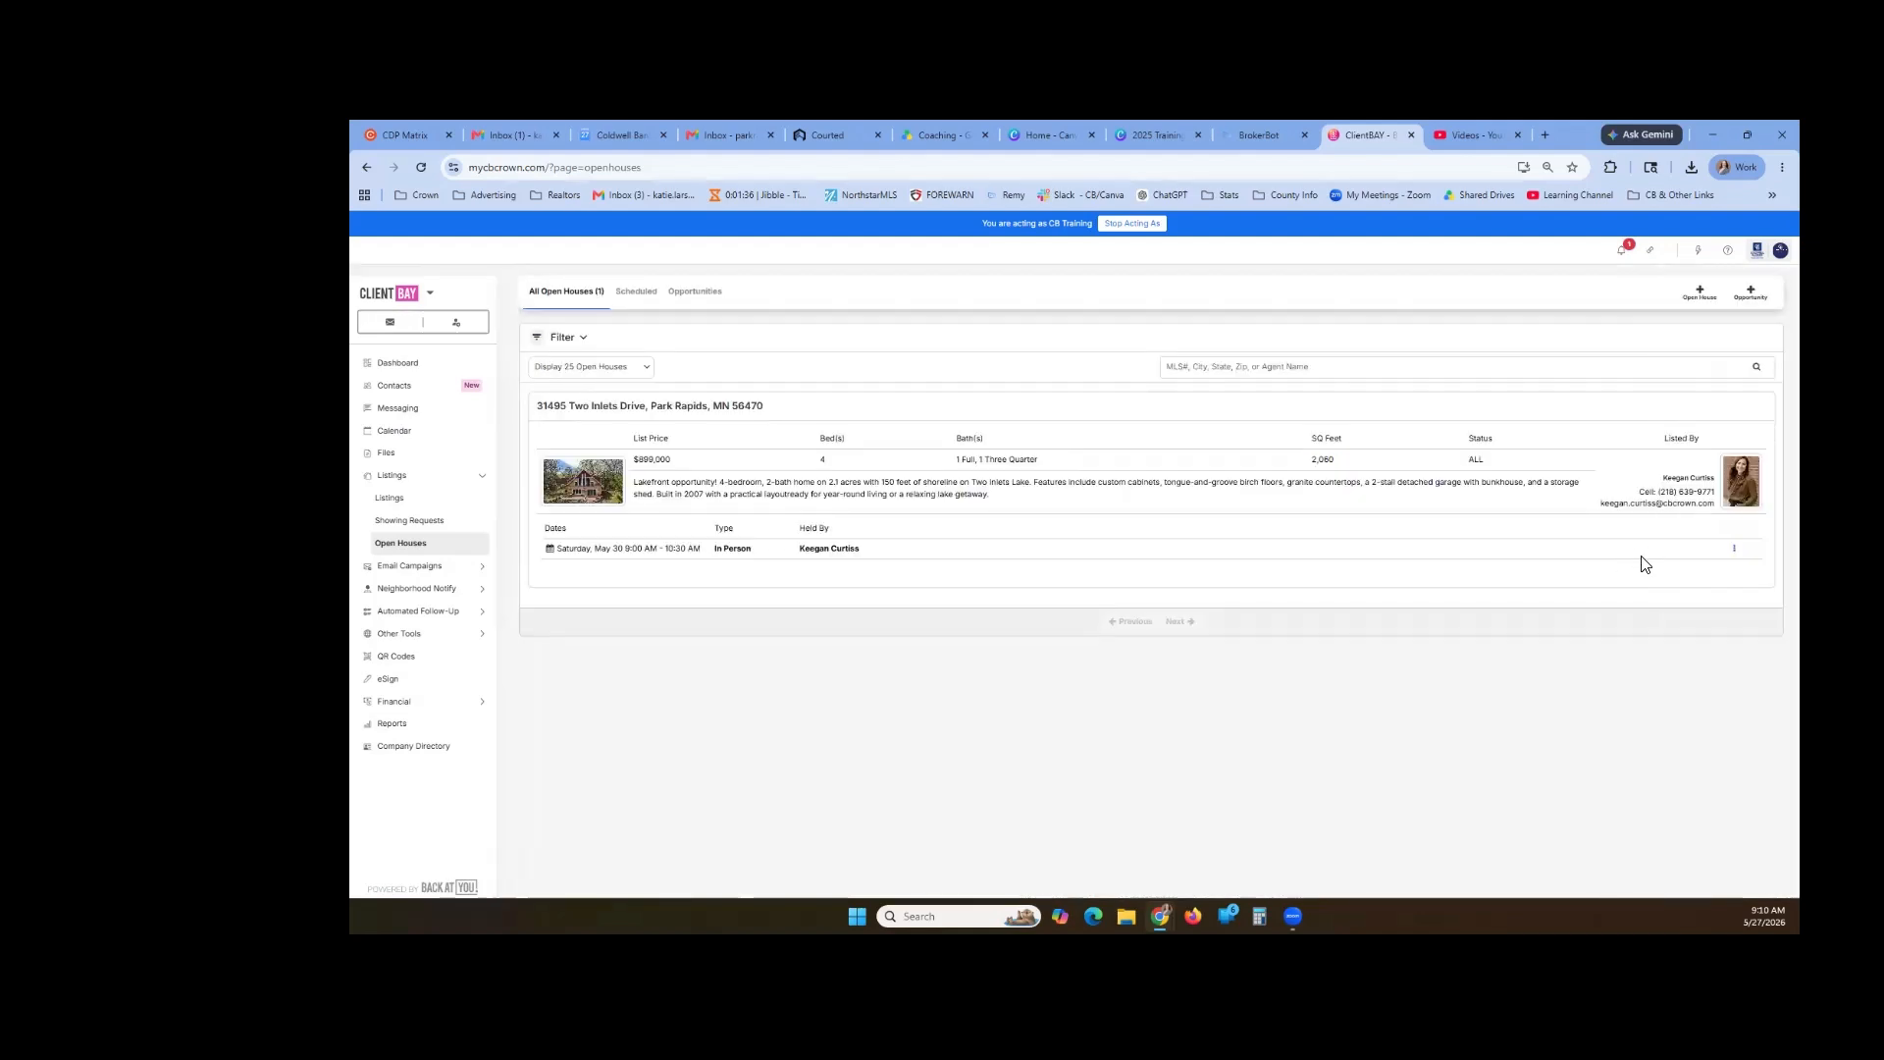
- Open the visitor sign-in page for the listed open house
{"action": "left_click", "coordinate": [1733, 555]}
{"action": "left_click", "coordinate": [1734, 549]}
{"action": "left_click", "coordinate": [1735, 551]}
{"action": "left_click", "coordinate": [1734, 549]}
{"action": "left_click", "coordinate": [1629, 574]}
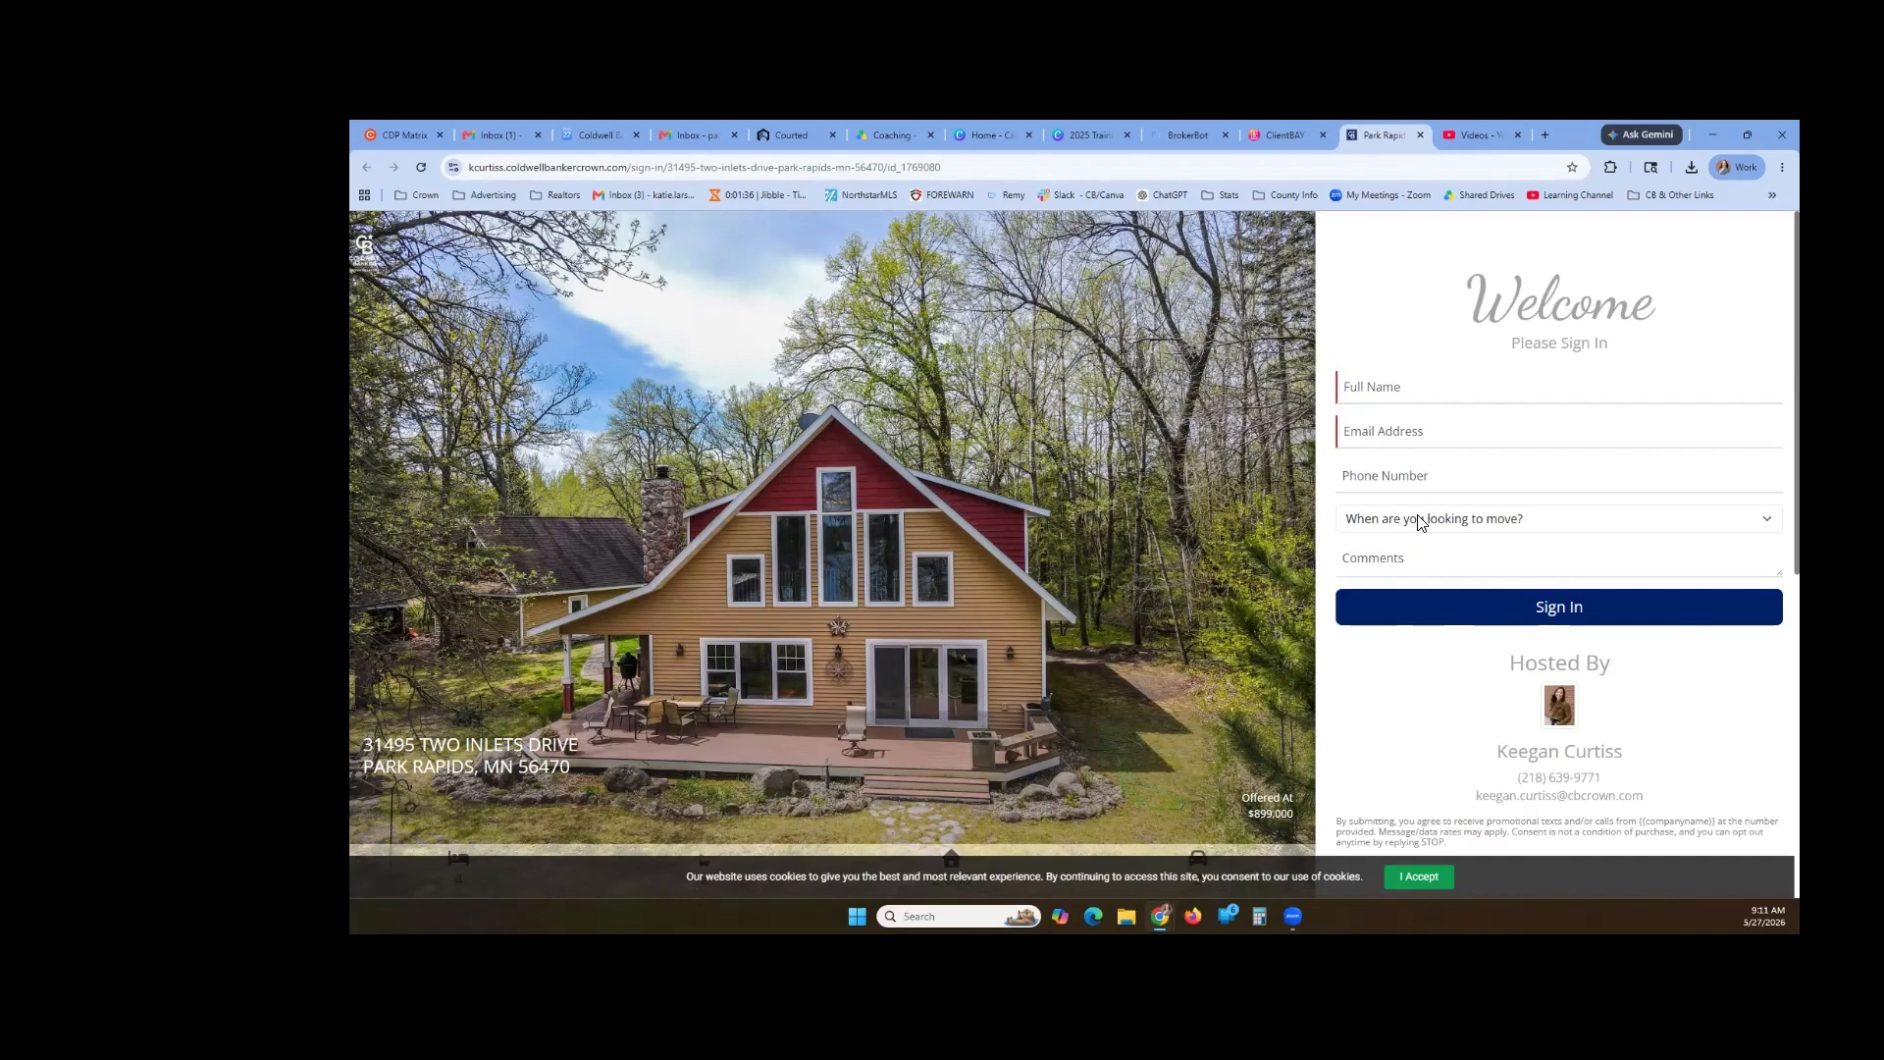
- Examine the sign-in form's contact fields, move-timeframe choices and host details without submitting anything, and close the page
{"action": "left_click", "coordinate": [1439, 393]}
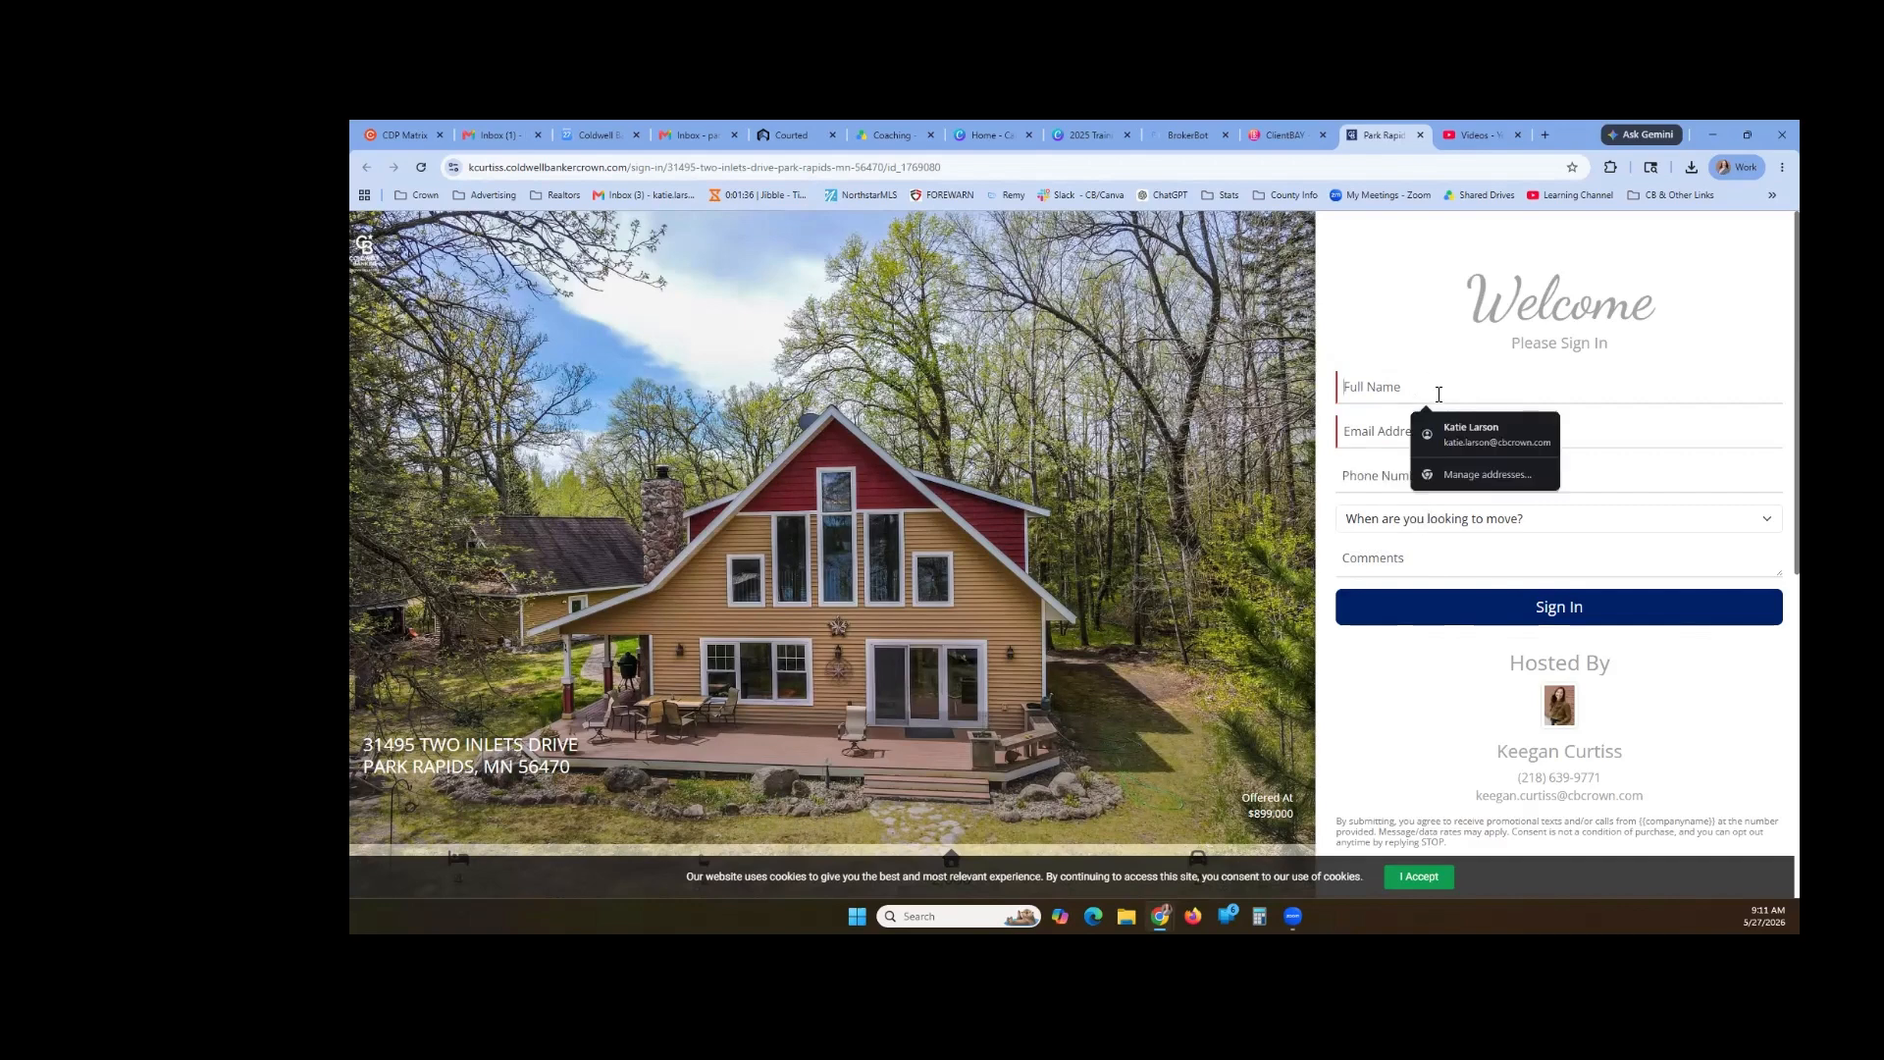
{"action": "left_click", "coordinate": [1374, 486]}
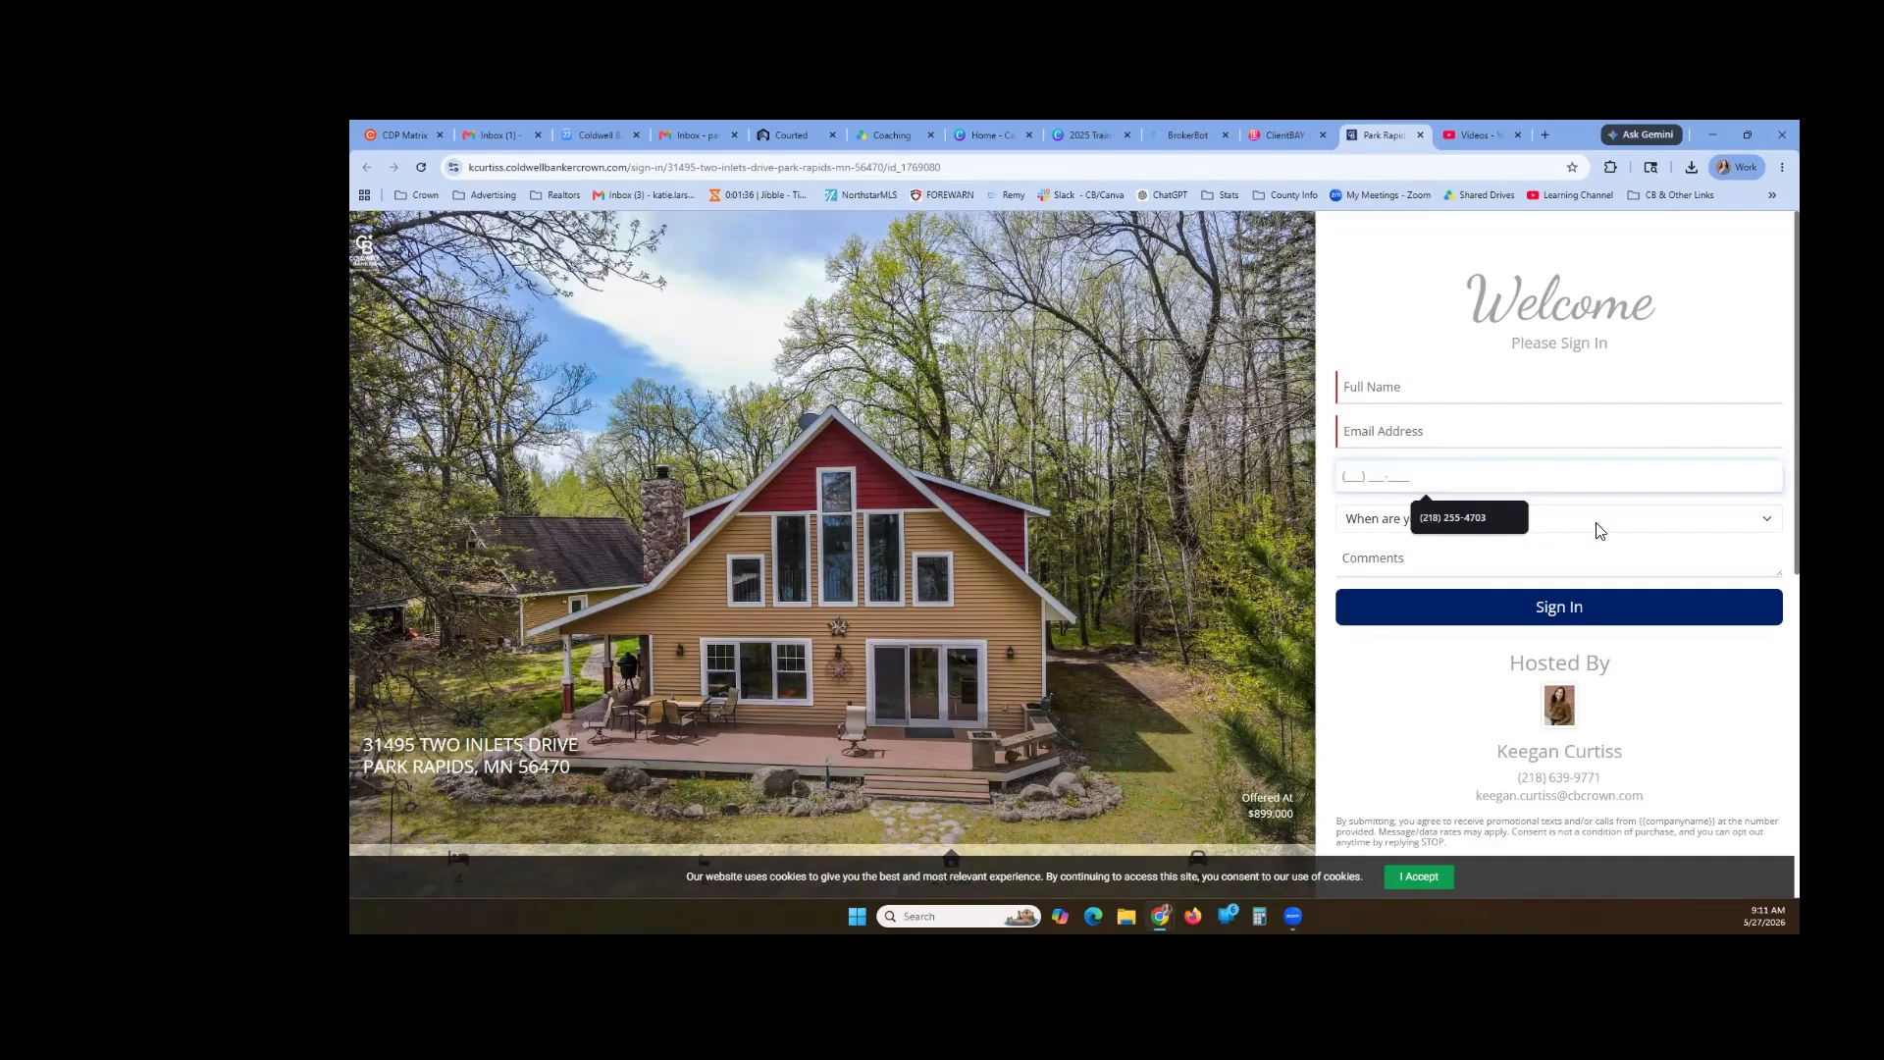
{"action": "left_click", "coordinate": [1700, 526]}
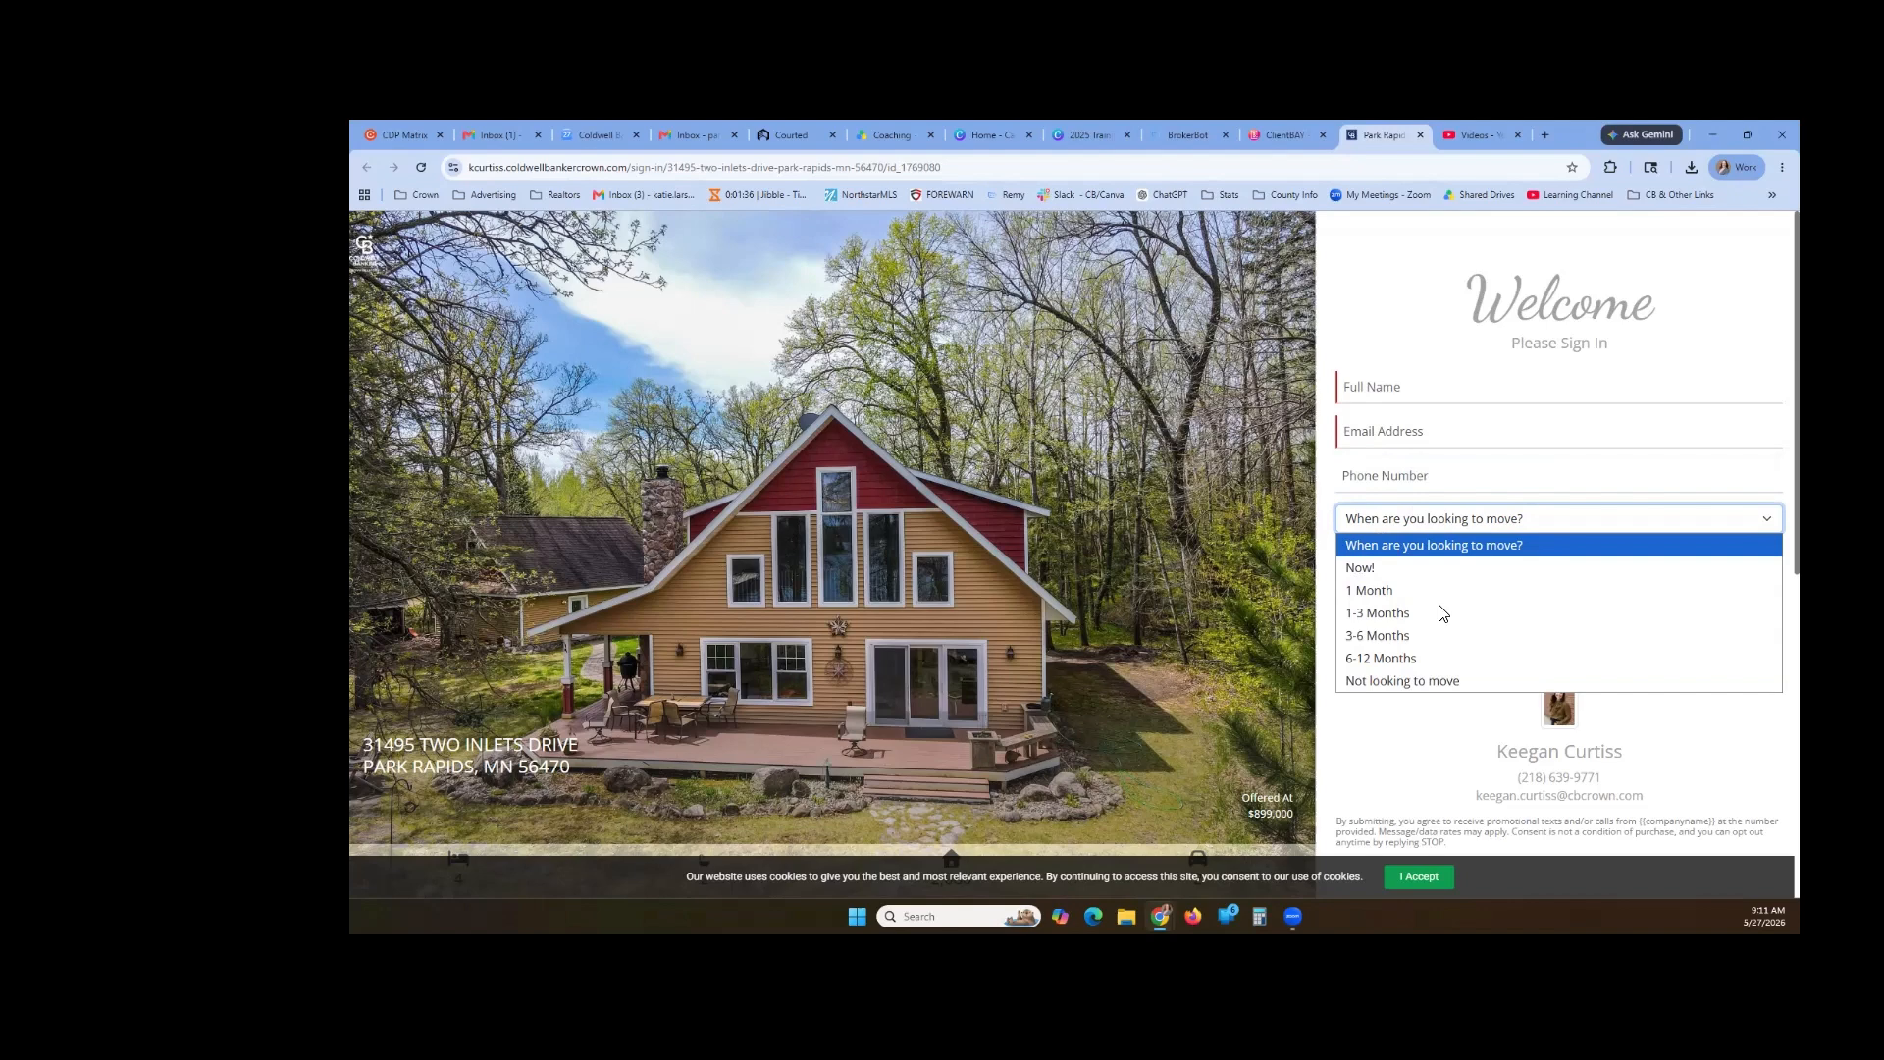
{"action": "left_click", "coordinate": [1422, 740]}
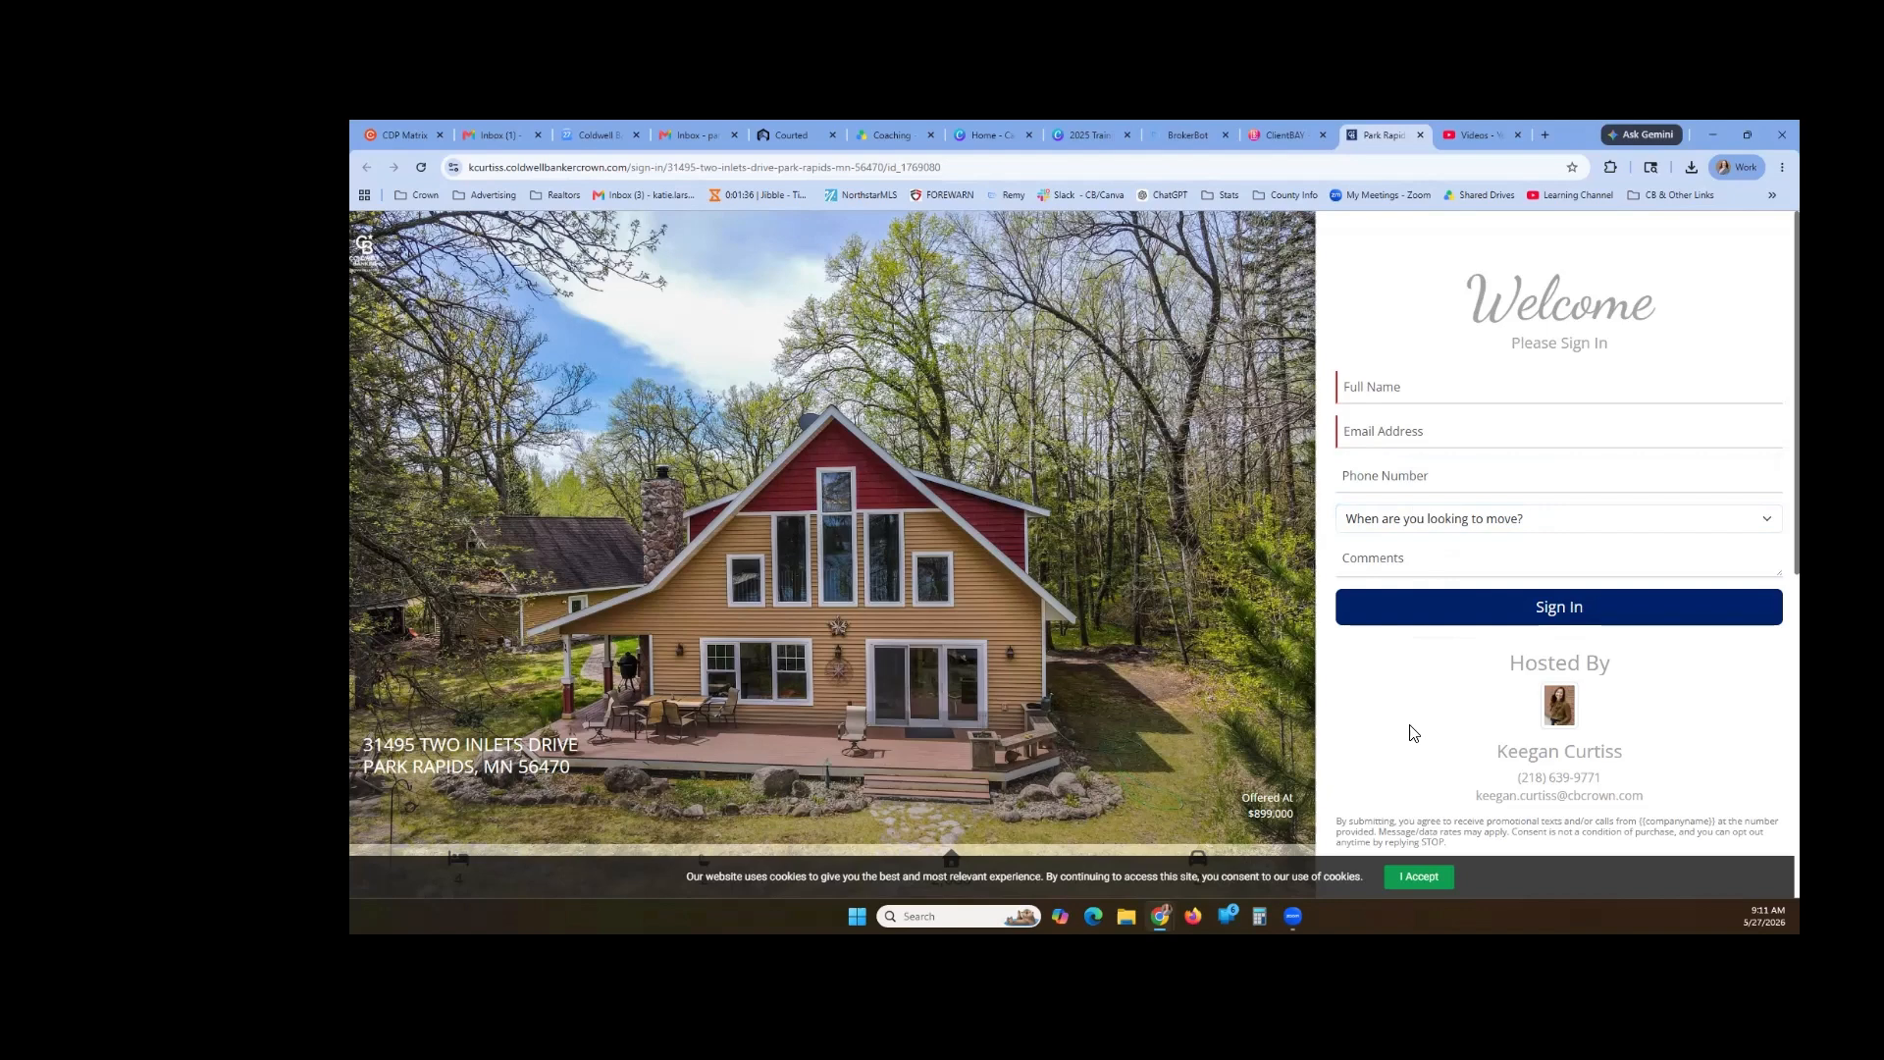
{"action": "scroll", "coordinate": [1413, 745], "scroll_direction": "down", "scroll_amount": 1}
{"action": "scroll", "coordinate": [1535, 809], "scroll_direction": "down", "scroll_amount": 2}
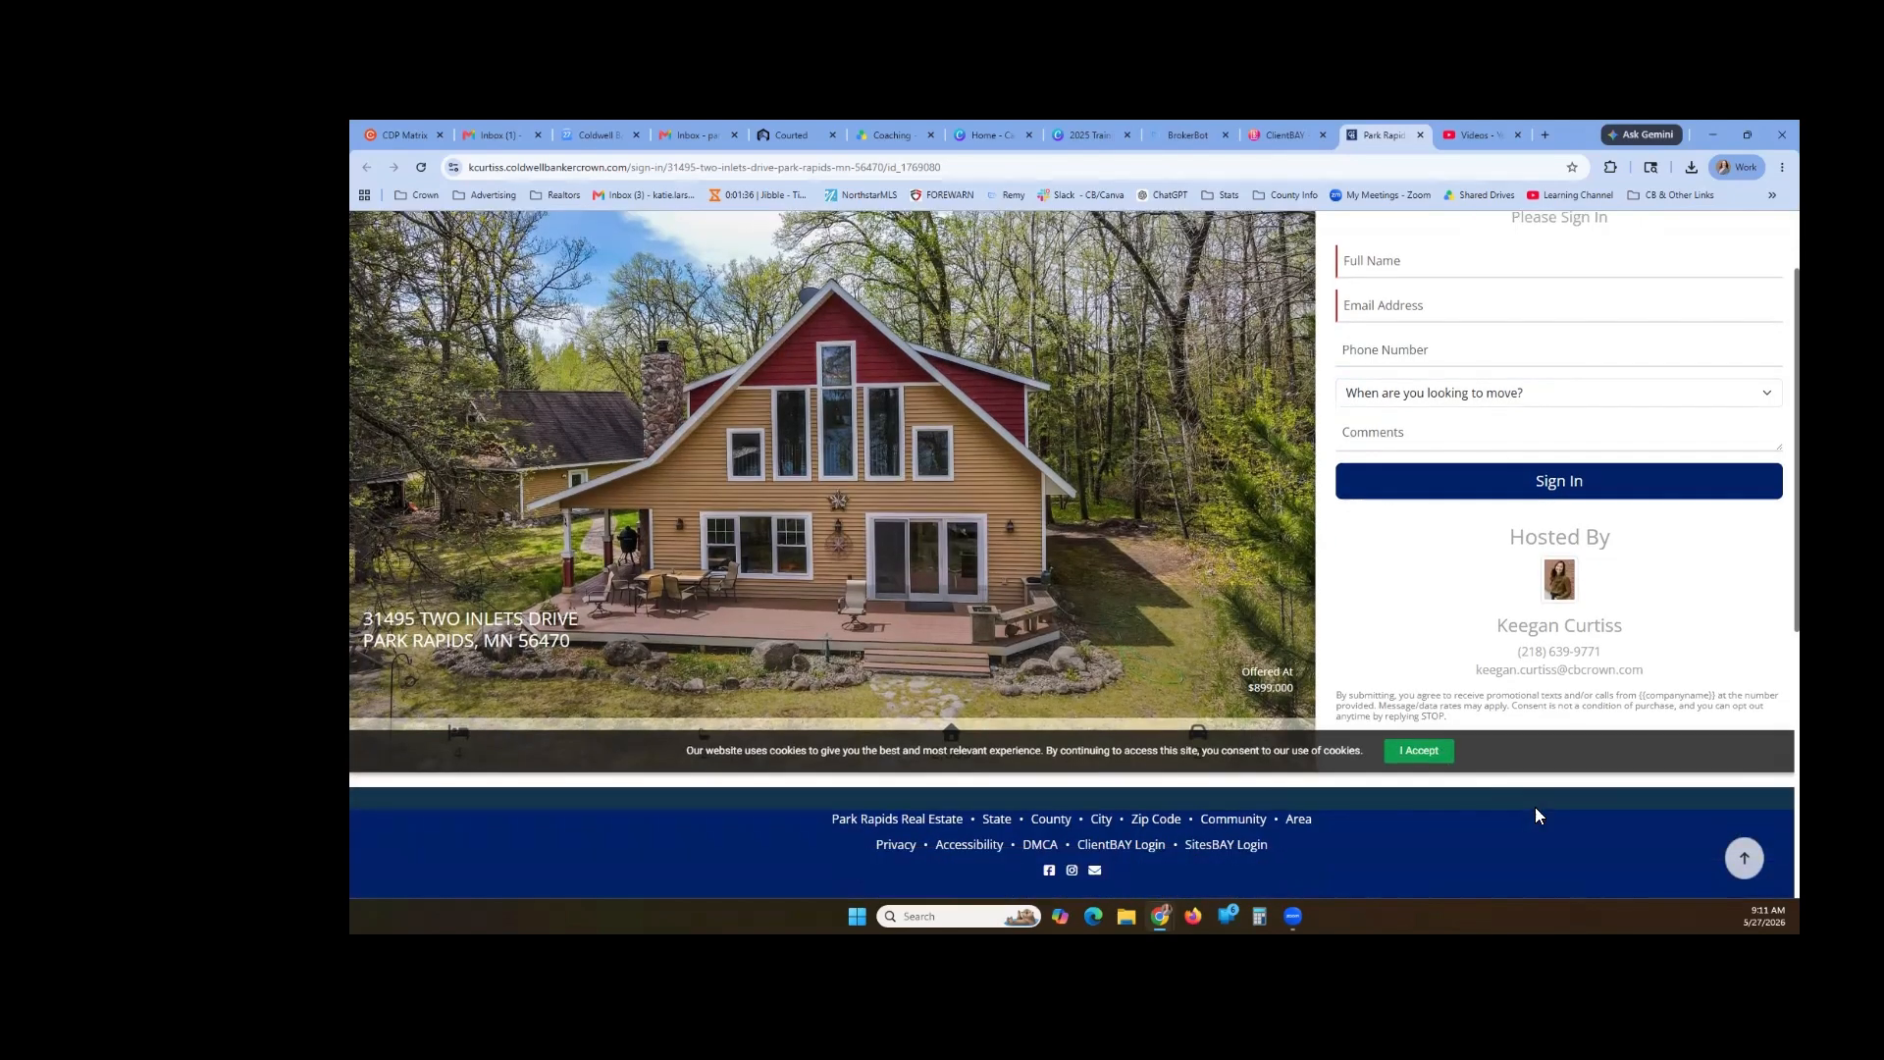
{"action": "scroll", "coordinate": [1406, 764], "scroll_direction": "up", "scroll_amount": 3}
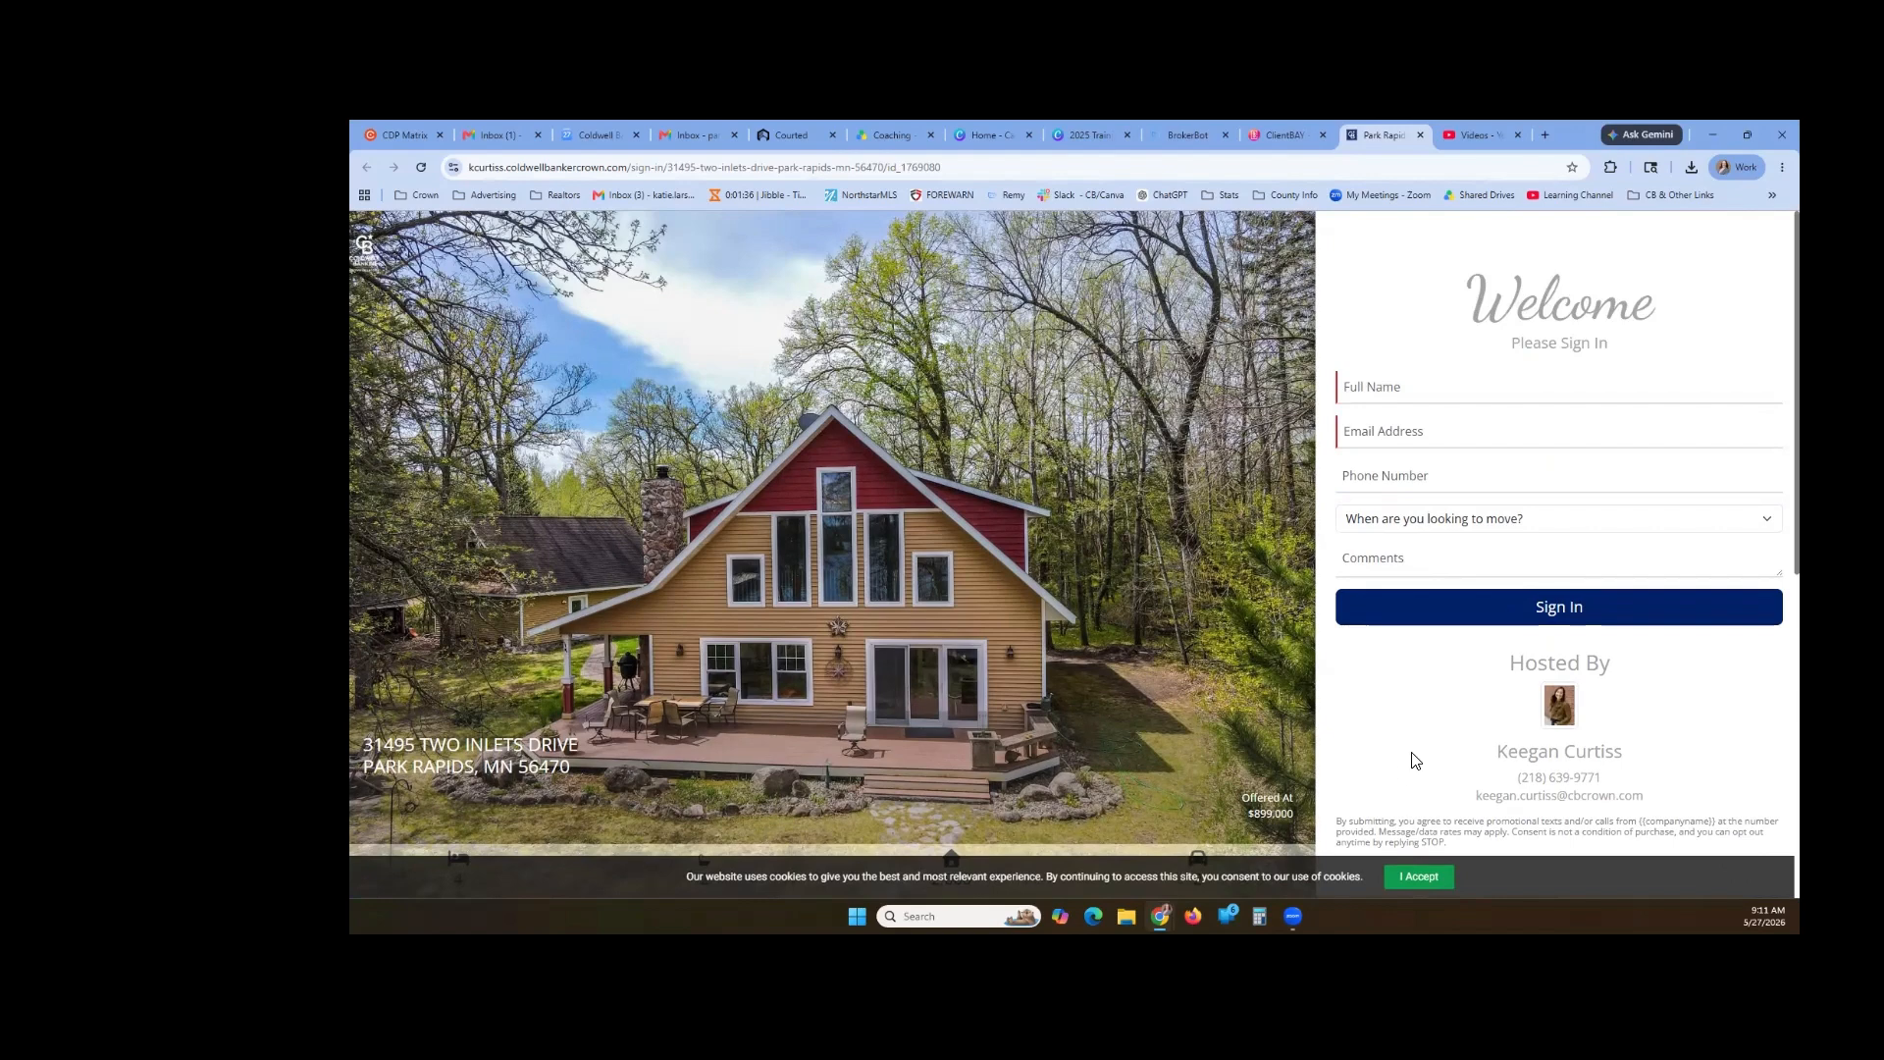
{"action": "left_click", "coordinate": [1420, 134]}
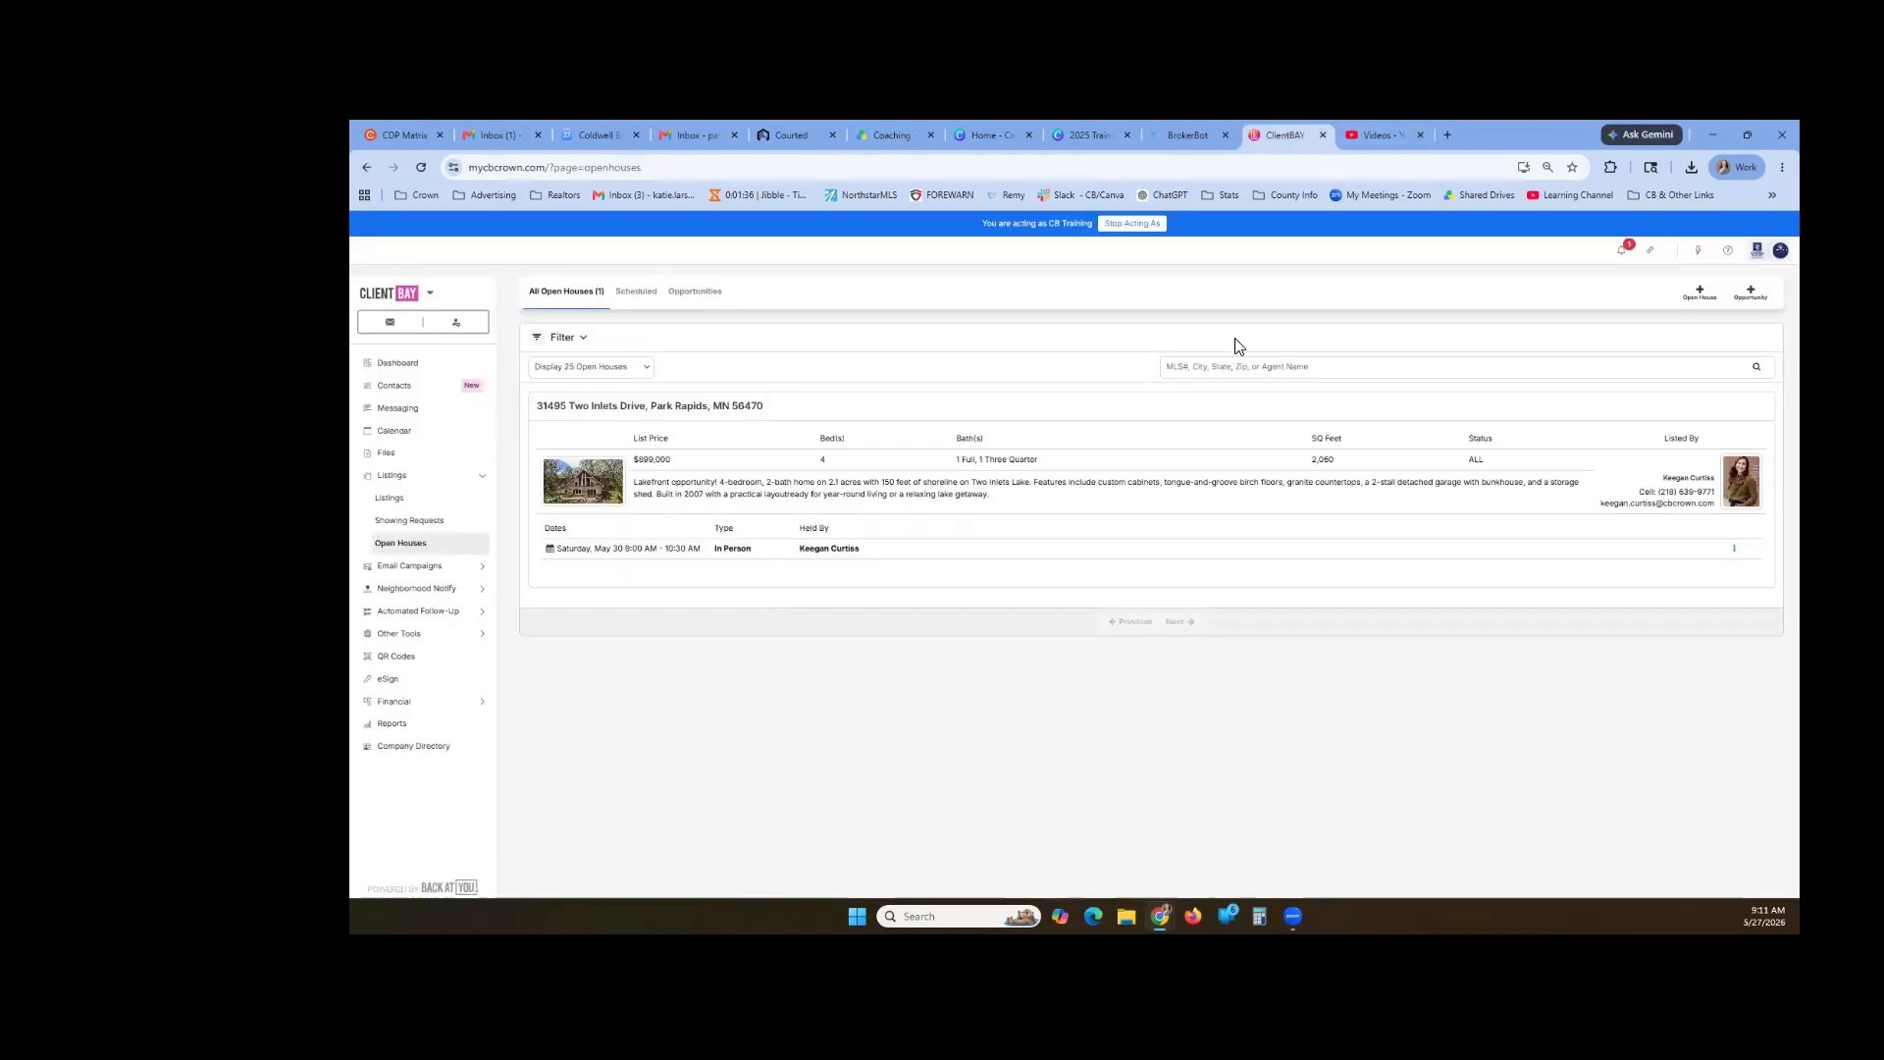